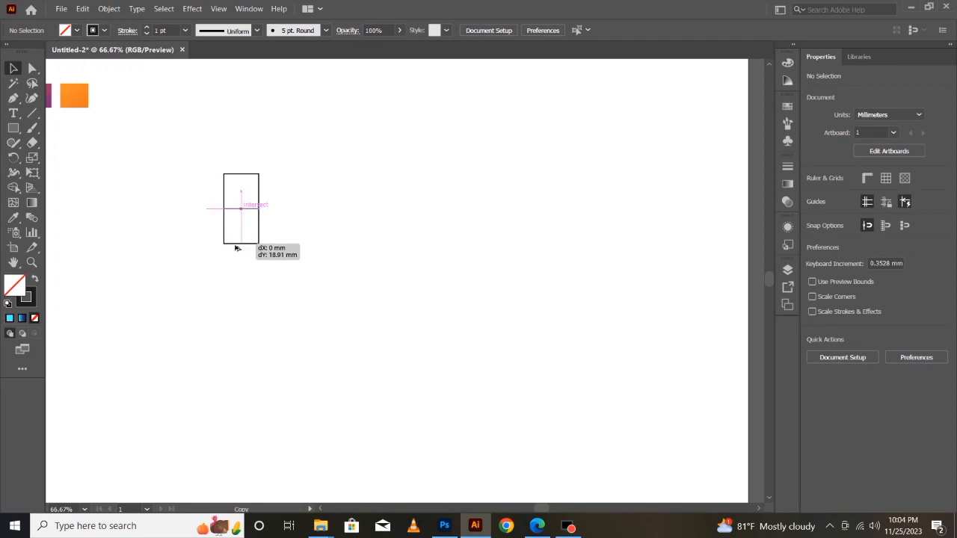
Step: Draw three squares of about 38, 57 and 95 mm, adjoining the two small stacked squares to form a golden-ratio rectangle
{"action": "left_click", "coordinate": [122, 197]}
{"action": "left_click", "coordinate": [13, 127]}
{"action": "left_click_drag", "start_coordinate": [259, 173], "coordinate": [328, 243]}
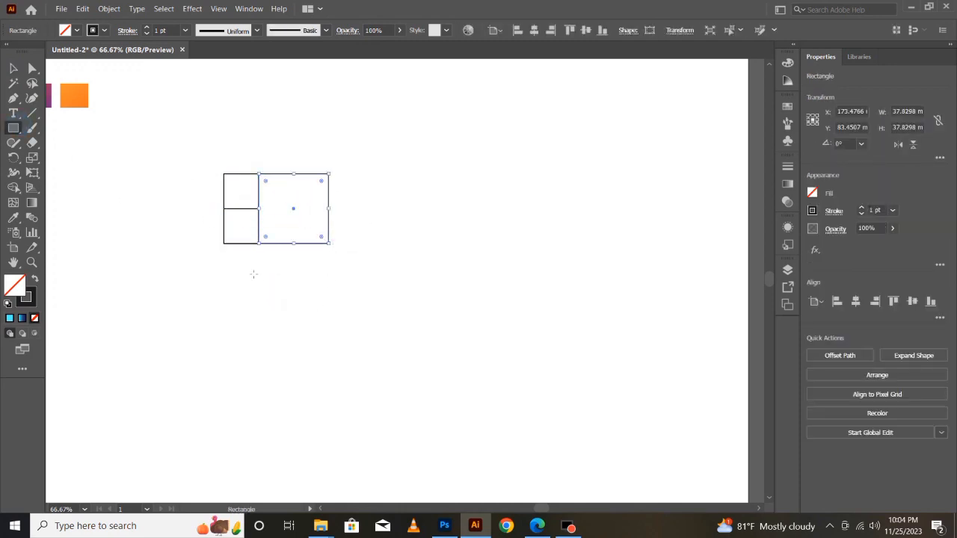
{"action": "left_click_drag", "start_coordinate": [225, 245], "coordinate": [329, 349]}
{"action": "left_click_drag", "start_coordinate": [333, 177], "coordinate": [504, 348]}
Step: Copy all five squares and paste the duplicates in front of the originals
{"action": "left_click", "coordinate": [13, 68]}
{"action": "left_click", "coordinate": [156, 325]}
{"action": "left_click_drag", "start_coordinate": [188, 142], "coordinate": [560, 383]}
{"action": "left_click", "coordinate": [81, 9]}
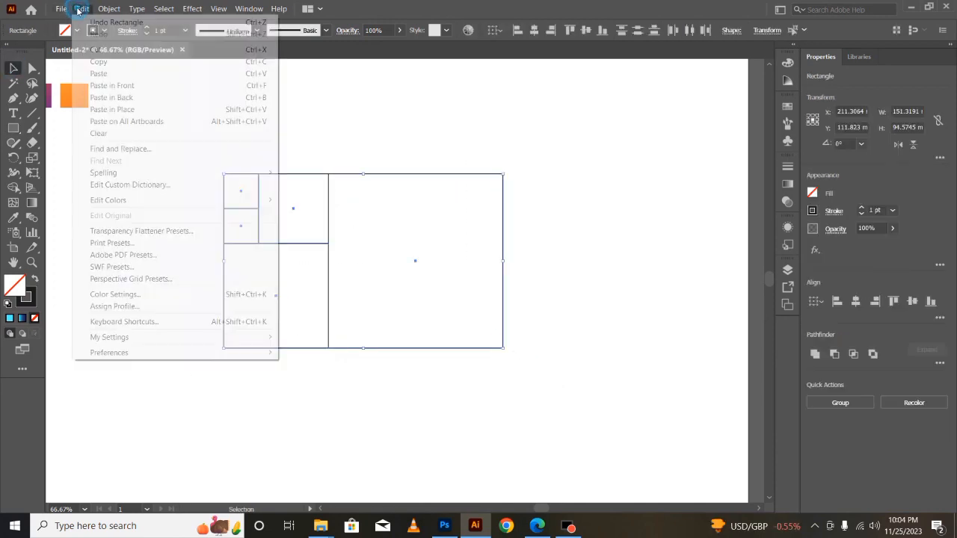
{"action": "left_click", "coordinate": [98, 61]}
{"action": "left_click", "coordinate": [82, 9]}
{"action": "left_click", "coordinate": [112, 85]}
{"action": "left_click", "coordinate": [368, 409]}
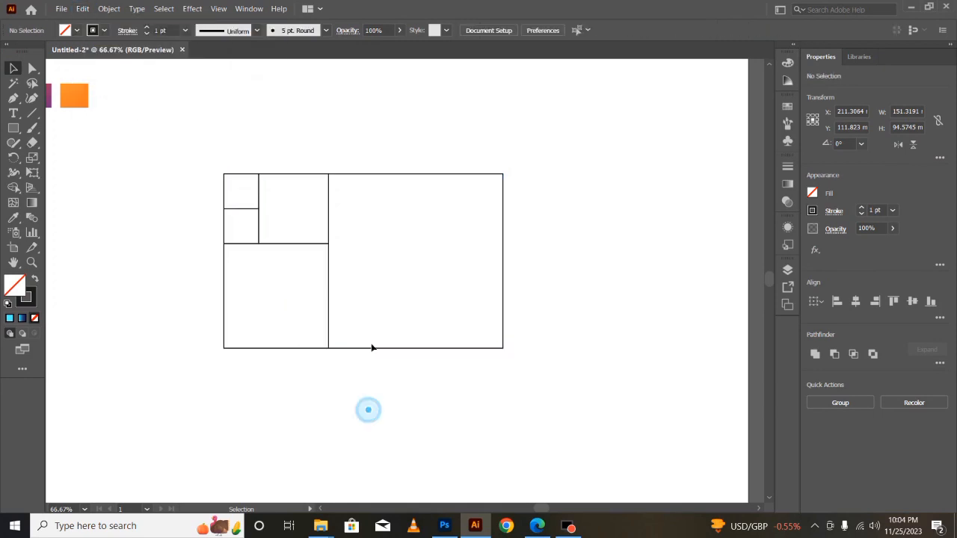
{"action": "key", "text": "a"}
{"action": "left_click", "coordinate": [368, 175]}
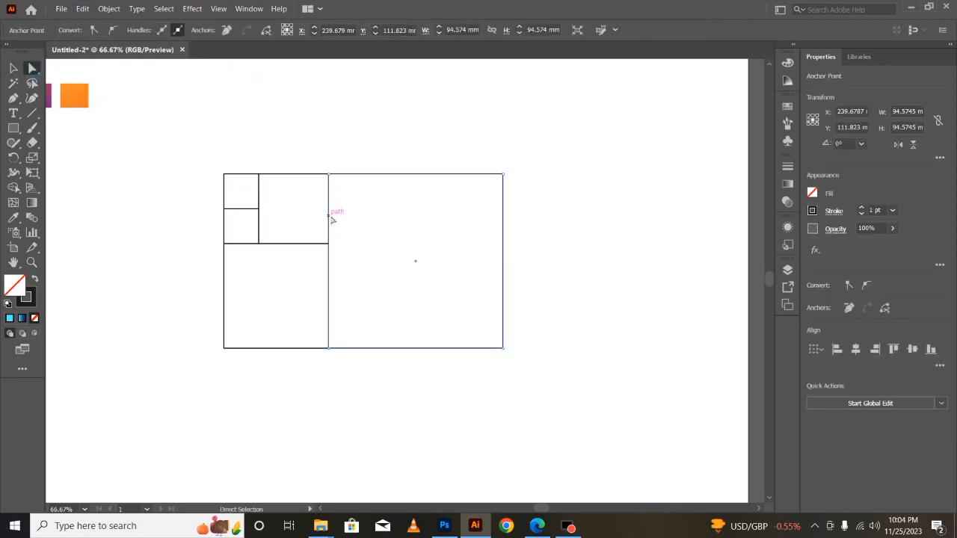
{"action": "left_click_drag", "start_coordinate": [560, 385], "coordinate": [335, 160]}
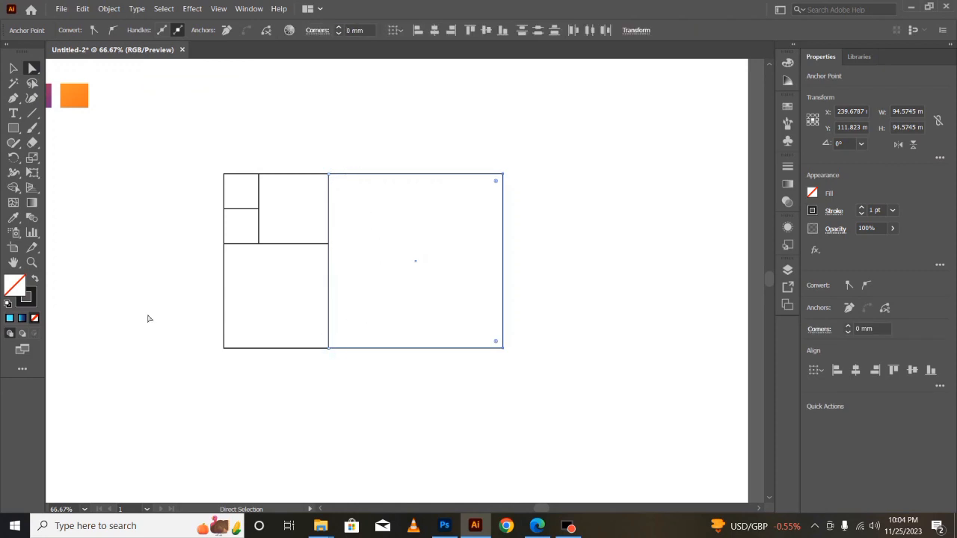
{"action": "left_click", "coordinate": [13, 69]}
{"action": "left_click", "coordinate": [137, 305]}
Step: Round the corners of the front copies of the two largest squares fully into circles
{"action": "left_click", "coordinate": [416, 348]}
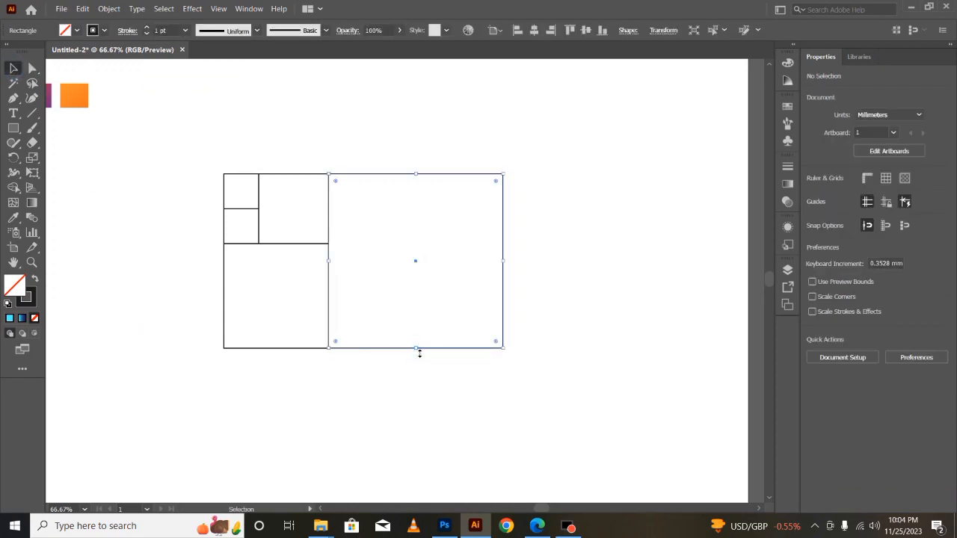
{"action": "left_click_drag", "start_coordinate": [336, 184], "coordinate": [397, 433]}
{"action": "left_click", "coordinate": [238, 305]}
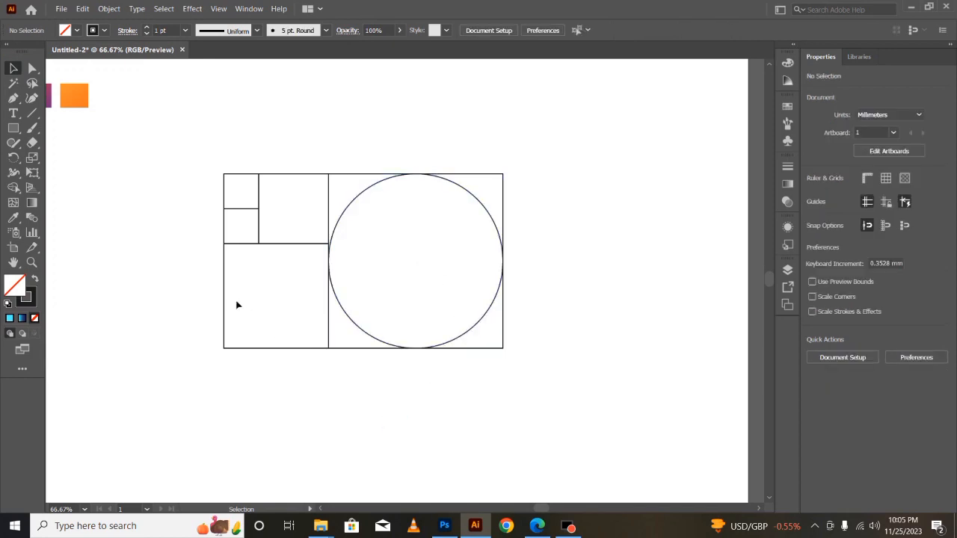
{"action": "left_click", "coordinate": [224, 293]}
{"action": "left_click_drag", "start_coordinate": [233, 253], "coordinate": [253, 276]}
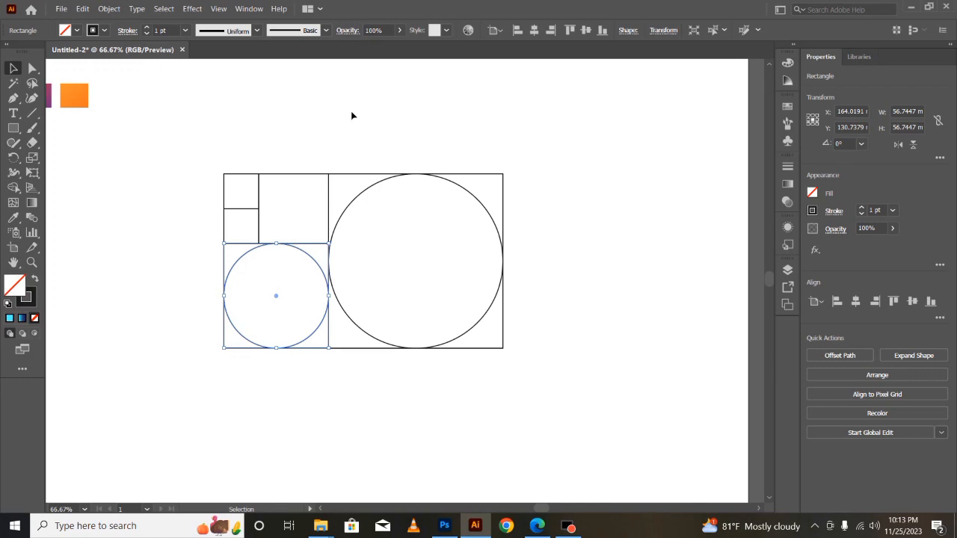
Step: Round the corners of the remaining three front squares fully into circles
{"action": "left_click", "coordinate": [573, 528]}
{"action": "left_click", "coordinate": [284, 177]}
{"action": "left_click_drag", "start_coordinate": [265, 180], "coordinate": [256, 234]}
{"action": "left_click", "coordinate": [245, 210]}
{"action": "left_click", "coordinate": [243, 181]}
{"action": "left_click_drag", "start_coordinate": [237, 183], "coordinate": [252, 204]}
{"action": "left_click", "coordinate": [150, 265]}
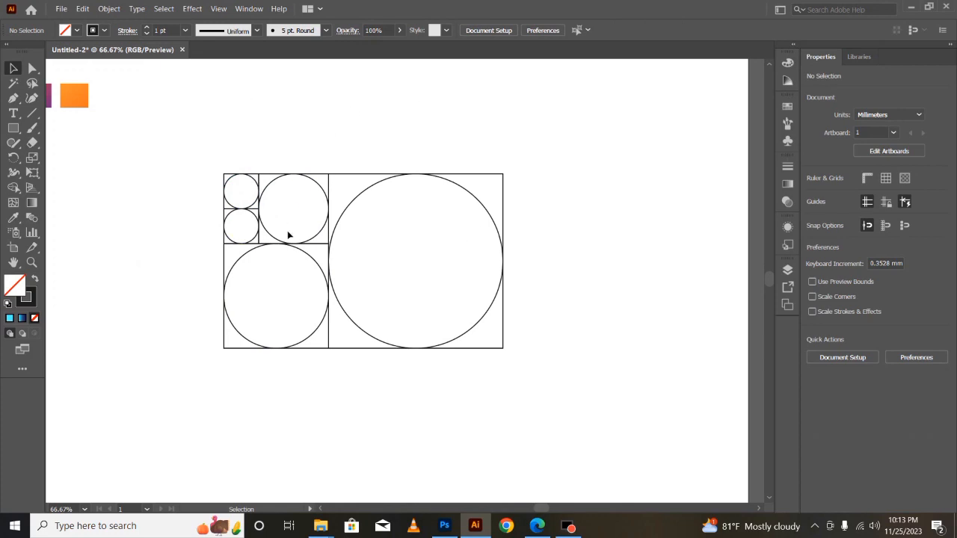
Step: Centre the three larger circles and the lower small circle on each other horizontally and vertically
{"action": "left_click", "coordinate": [345, 222]}
{"action": "left_click", "coordinate": [306, 258], "text": "shift"}
{"action": "left_click", "coordinate": [320, 190], "text": "shift"}
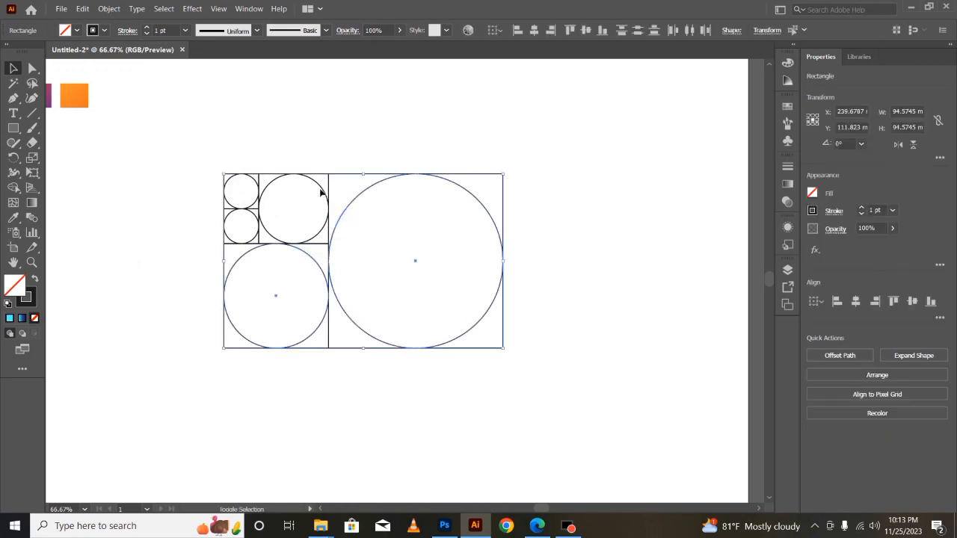
{"action": "left_click", "coordinate": [240, 209], "text": "shift"}
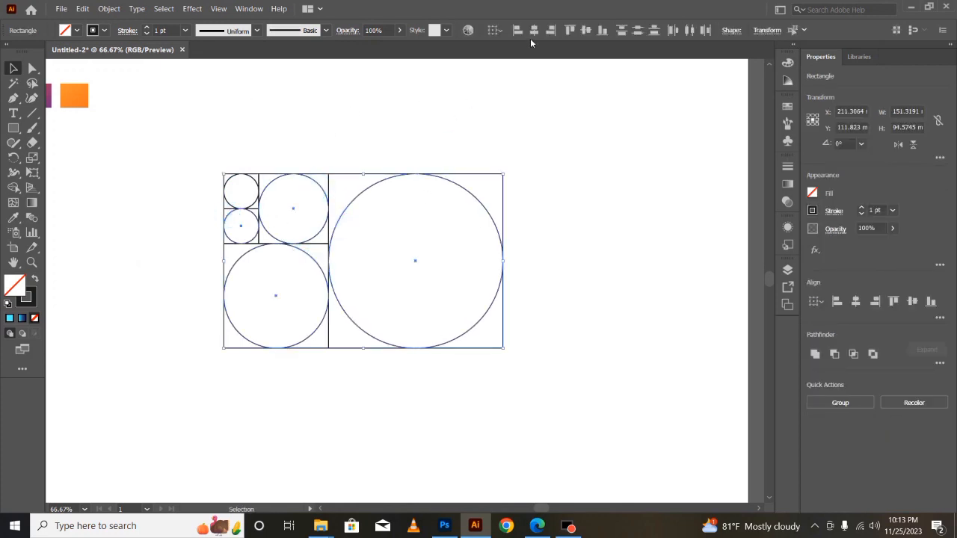
{"action": "left_click", "coordinate": [534, 31]}
{"action": "left_click", "coordinate": [585, 30]}
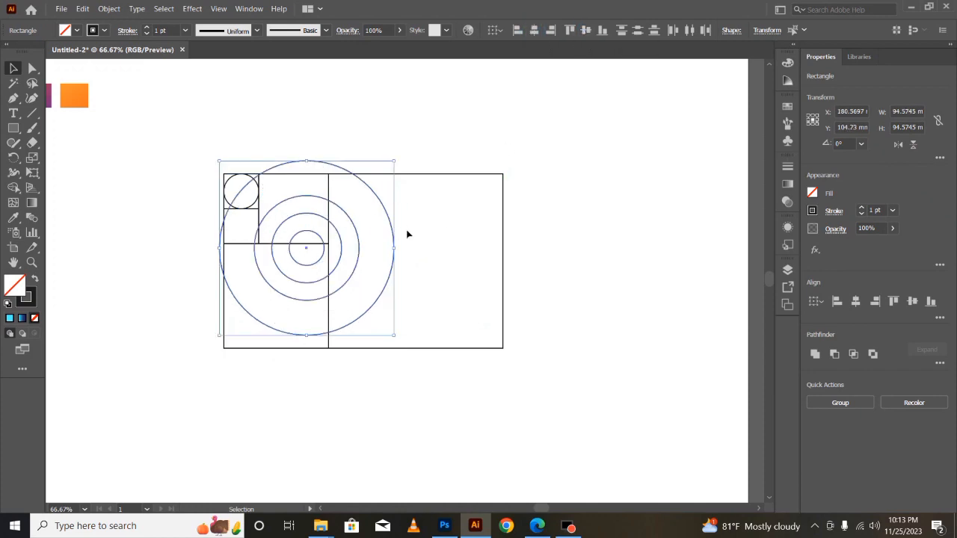
Step: Move the concentric circles clear of the grid and delete the leftover squares and the spare small circle
{"action": "left_click_drag", "start_coordinate": [376, 196], "coordinate": [687, 364]}
{"action": "left_click_drag", "start_coordinate": [199, 157], "coordinate": [425, 387]}
{"action": "key", "text": "Delete"}
Step: Reposition the four concentric circles on the artboard and align them to their bottom edges
{"action": "left_click_drag", "start_coordinate": [513, 331], "coordinate": [431, 318]}
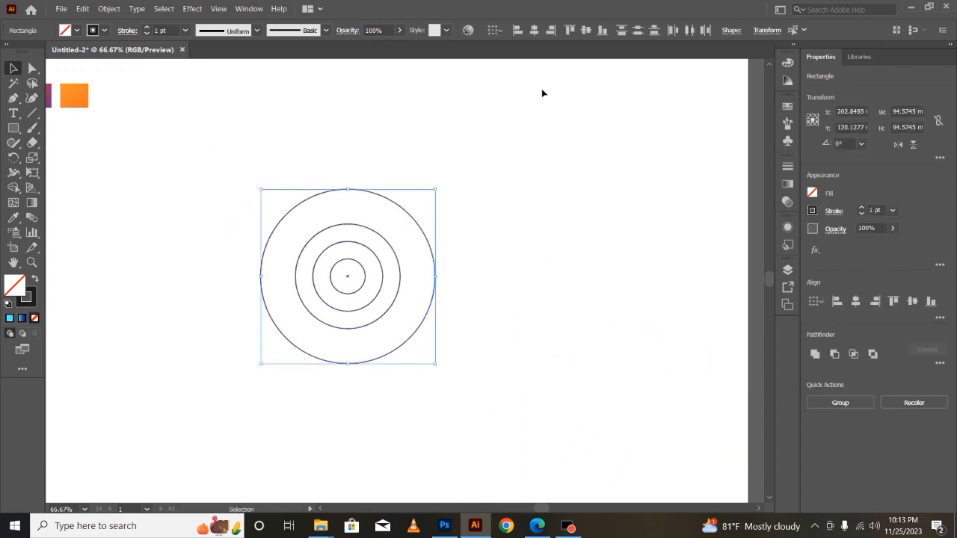
{"action": "left_click", "coordinate": [600, 31]}
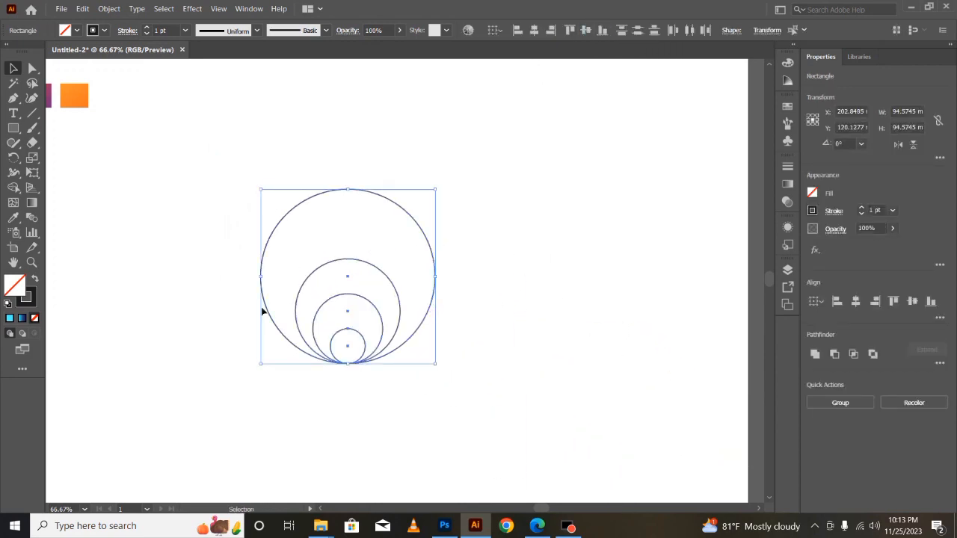
{"action": "left_click", "coordinate": [488, 362]}
Step: Draw vertical lines through the circles' centre and along the largest circle's right edge, plus four horizontal lines tangent to the circles' tops
{"action": "left_click", "coordinate": [32, 113]}
{"action": "left_click_drag", "start_coordinate": [348, 275], "coordinate": [337, 452]}
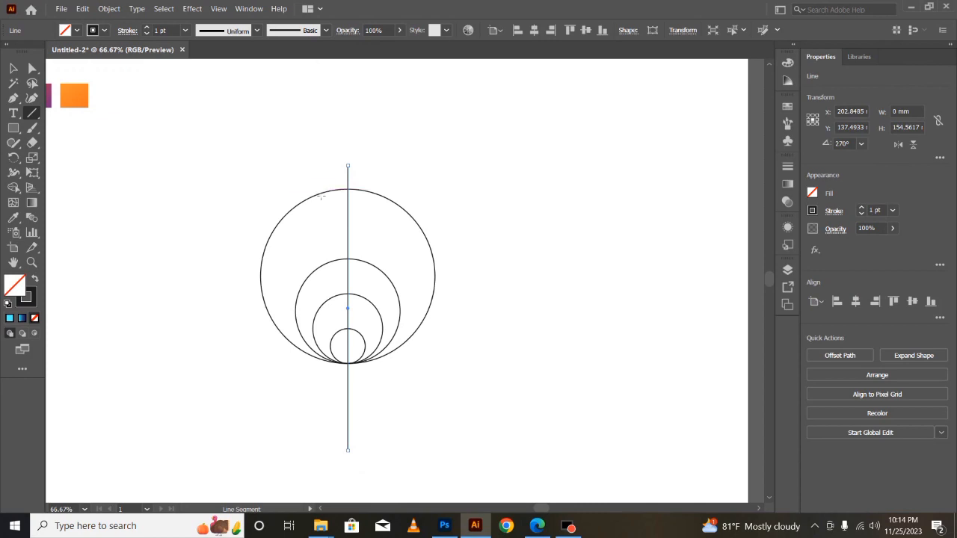
{"action": "left_click_drag", "start_coordinate": [315, 189], "coordinate": [565, 206]}
{"action": "left_click_drag", "start_coordinate": [334, 259], "coordinate": [568, 258]}
{"action": "left_click_drag", "start_coordinate": [330, 294], "coordinate": [556, 293]}
{"action": "left_click_drag", "start_coordinate": [340, 329], "coordinate": [568, 329]}
{"action": "left_click_drag", "start_coordinate": [435, 159], "coordinate": [435, 447]}
Step: Swap fill and stroke and merge the regions between the circles and lines into three black curved bands using Shape Builder
{"action": "left_click", "coordinate": [14, 68]}
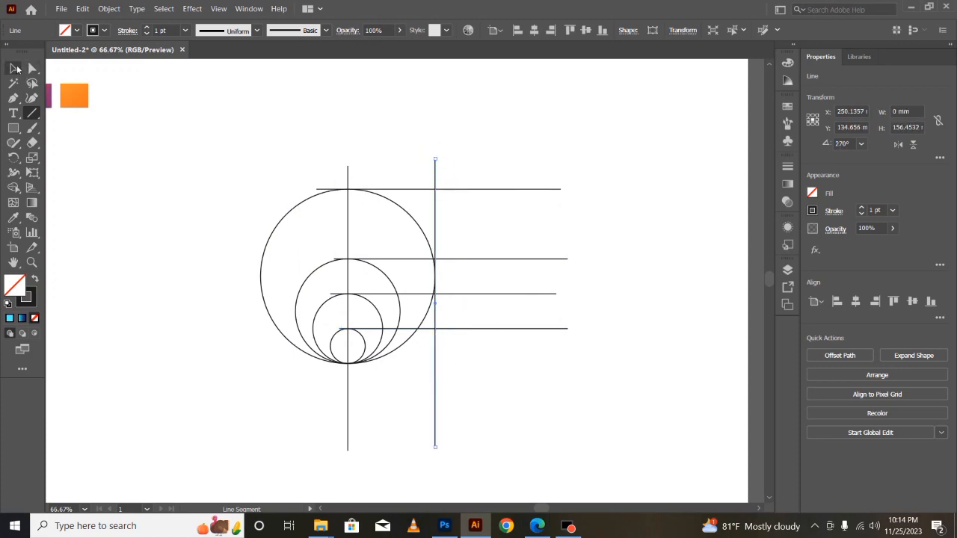
{"action": "mouse_move", "coordinate": [203, 124]}
{"action": "left_mouse_down"}
{"action": "mouse_move", "coordinate": [463, 376]}
{"action": "mouse_move", "coordinate": [570, 460]}
{"action": "left_mouse_up"}
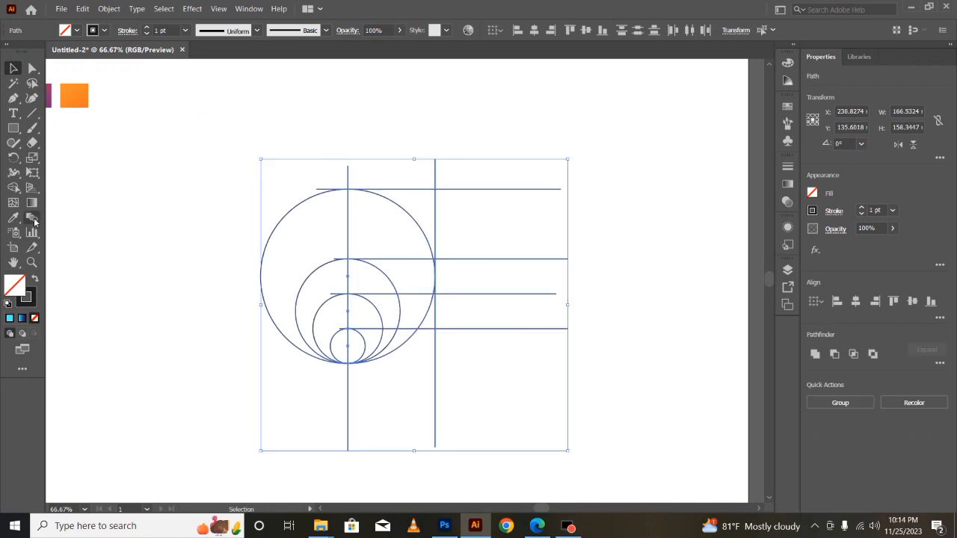
{"action": "left_click", "coordinate": [13, 188]}
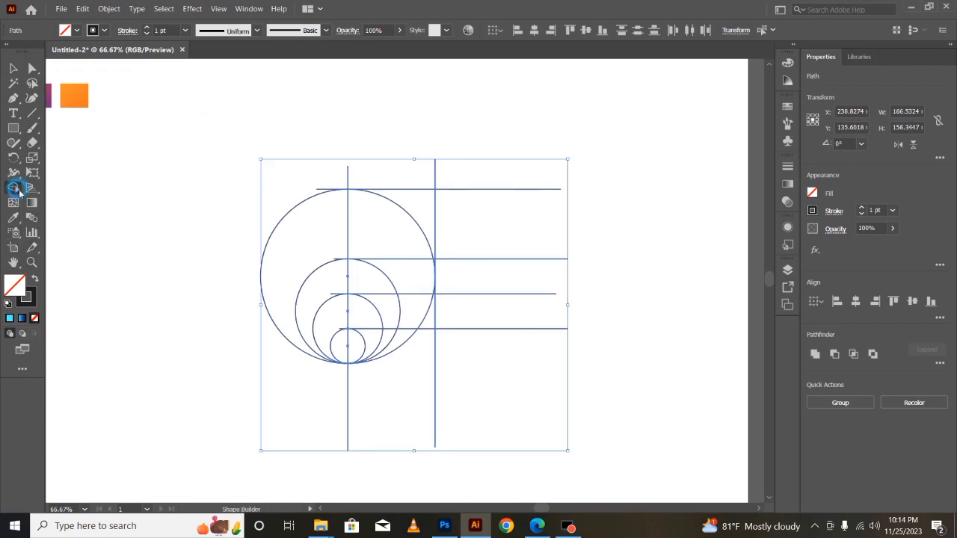
{"action": "left_click", "coordinate": [34, 279]}
{"action": "mouse_move", "coordinate": [278, 311]}
{"action": "left_mouse_down"}
{"action": "mouse_move", "coordinate": [326, 235]}
{"action": "mouse_move", "coordinate": [412, 212]}
{"action": "mouse_move", "coordinate": [400, 243]}
{"action": "left_mouse_up"}
{"action": "mouse_move", "coordinate": [417, 285]}
{"action": "left_mouse_down"}
{"action": "mouse_move", "coordinate": [325, 282]}
{"action": "mouse_move", "coordinate": [317, 296]}
{"action": "left_mouse_up"}
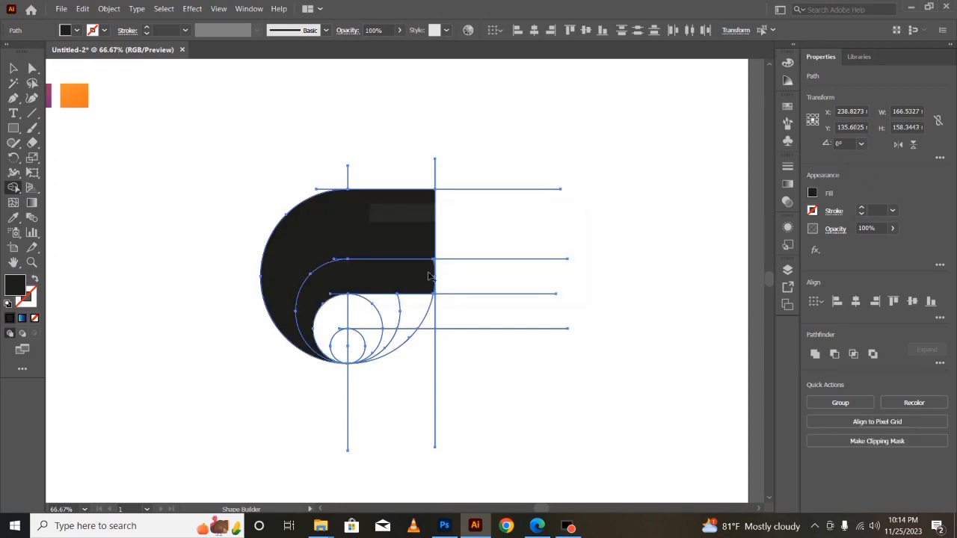
{"action": "mouse_move", "coordinate": [409, 315]}
{"action": "left_mouse_down"}
{"action": "mouse_move", "coordinate": [338, 314]}
{"action": "mouse_move", "coordinate": [419, 320]}
{"action": "mouse_move", "coordinate": [429, 317]}
{"action": "mouse_move", "coordinate": [427, 275]}
{"action": "left_mouse_up"}
Step: Merge the remaining thin sliver at the right end of the bands into the black shape with Shape Builder
{"action": "key", "text": "ctrl+equal"}
{"action": "key", "text": "ctrl+equal"}
{"action": "key", "text": "ctrl+equal"}
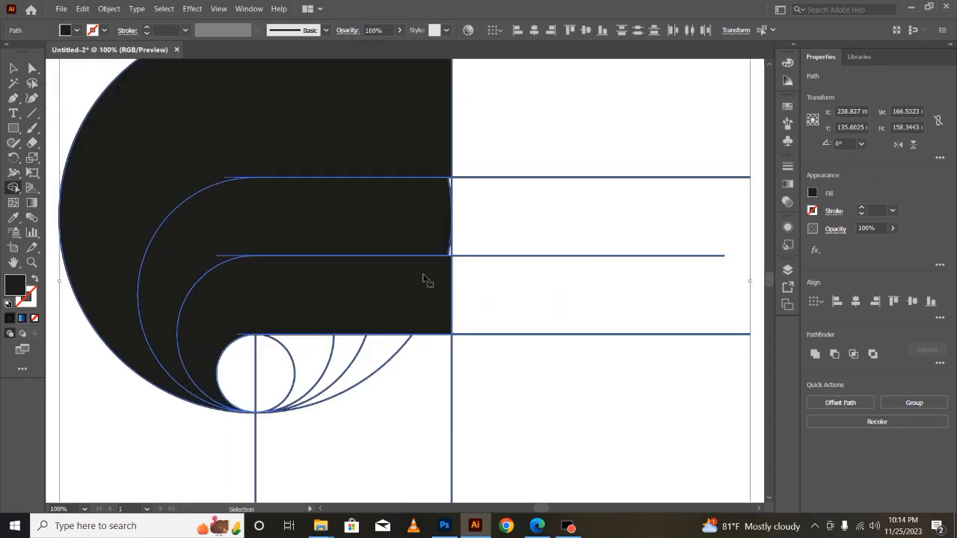
{"action": "left_click", "coordinate": [460, 237]}
{"action": "mouse_move", "coordinate": [460, 237]}
{"action": "left_mouse_down"}
{"action": "mouse_move", "coordinate": [469, 241]}
{"action": "mouse_move", "coordinate": [466, 147]}
{"action": "left_mouse_up"}
{"action": "key", "text": "ctrl+minus"}
{"action": "key", "text": "ctrl+minus"}
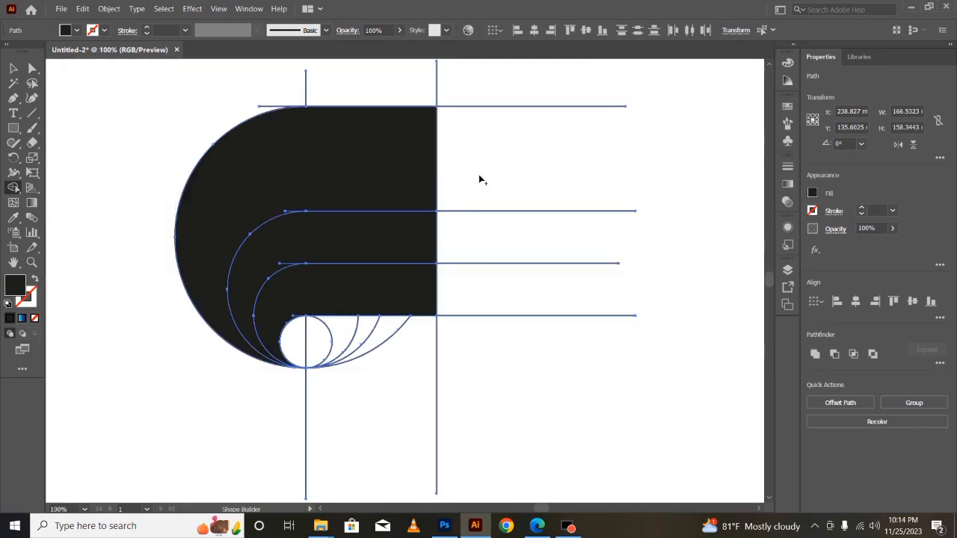
Step: Select the three black bands together and cut them from the construction geometry
{"action": "left_click", "coordinate": [16, 70]}
{"action": "left_click", "coordinate": [127, 124]}
{"action": "left_click", "coordinate": [274, 193]}
{"action": "left_click", "coordinate": [302, 240], "text": "shift"}
{"action": "left_click", "coordinate": [329, 295], "text": "shift"}
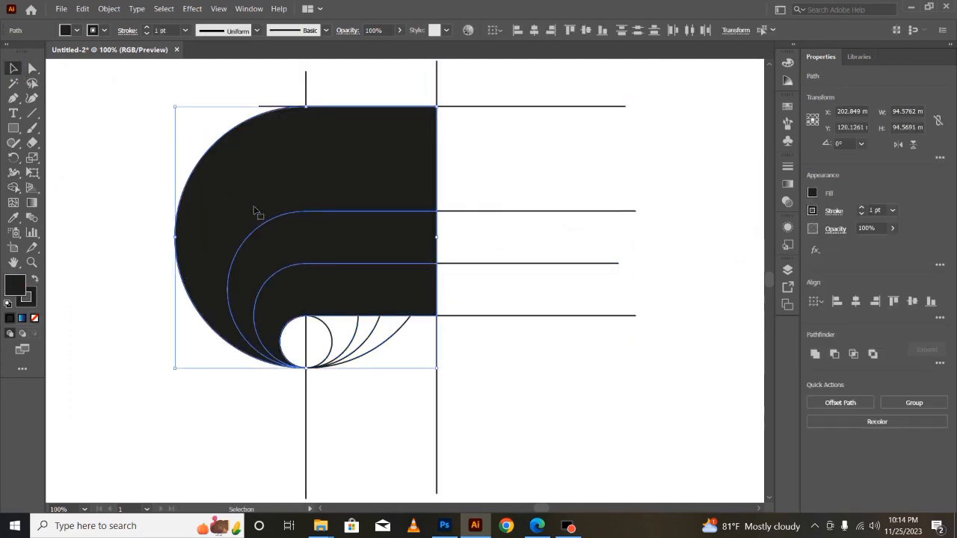
{"action": "left_click", "coordinate": [82, 8]}
{"action": "left_click", "coordinate": [98, 50]}
Step: Delete the leftover circles and lines and paste the three cut bands back in front
{"action": "left_click_drag", "start_coordinate": [251, 71], "coordinate": [585, 465]}
{"action": "key", "text": "Delete"}
{"action": "left_click", "coordinate": [84, 8]}
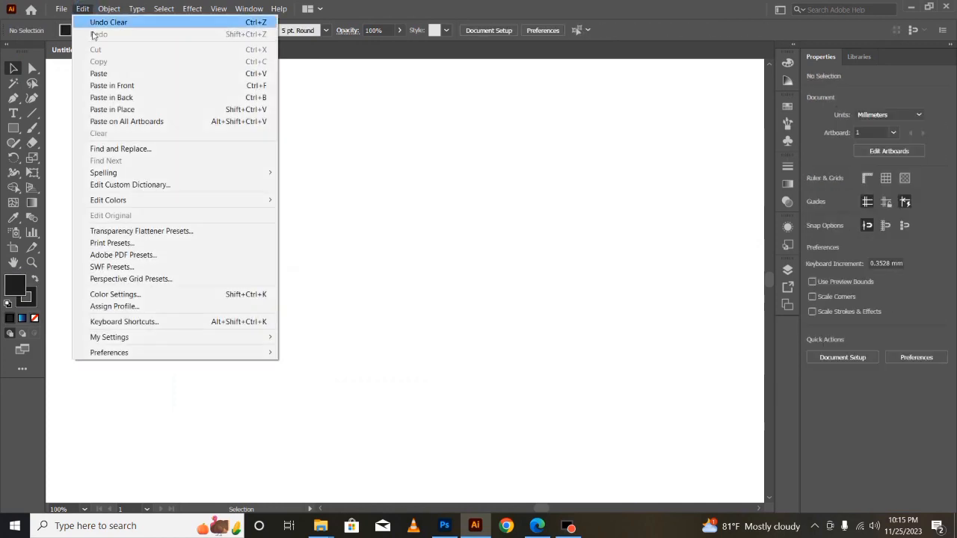
{"action": "left_click", "coordinate": [107, 86]}
{"action": "key", "text": "ctrl+minus"}
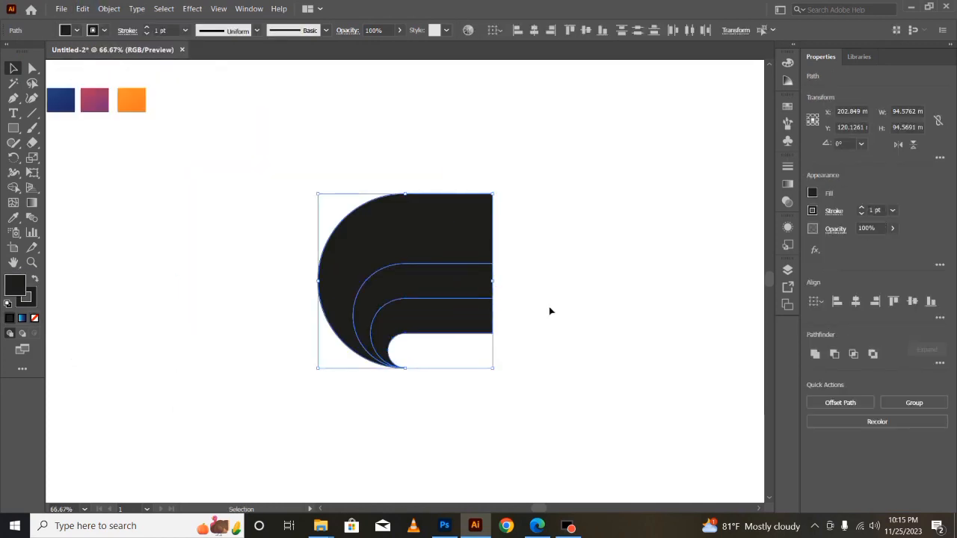
{"action": "left_click", "coordinate": [573, 336]}
Step: Round the right-end corners of the top band to a radius of about 18.9 mm
{"action": "left_click", "coordinate": [436, 229]}
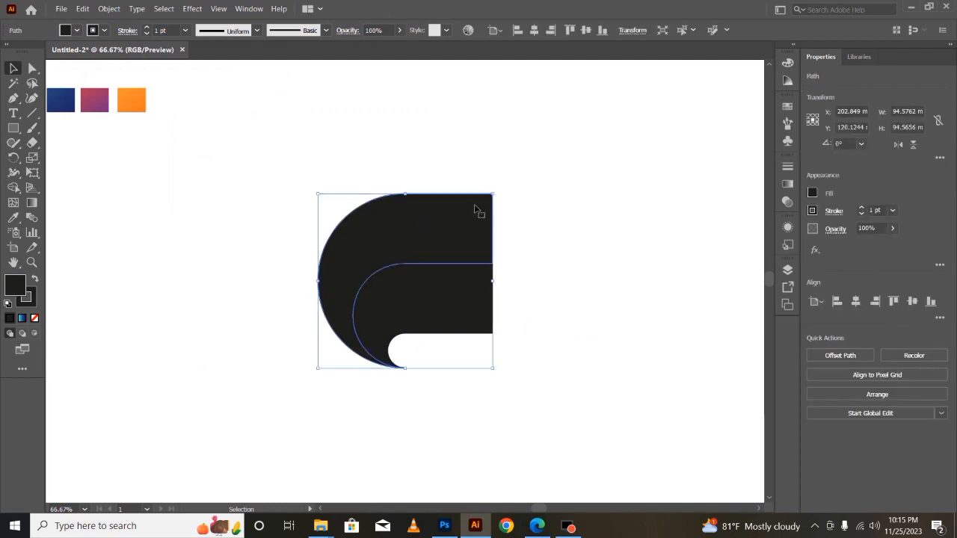
{"action": "key", "text": "a"}
{"action": "left_click", "coordinate": [491, 195]}
{"action": "left_click_drag", "start_coordinate": [485, 201], "coordinate": [455, 226]}
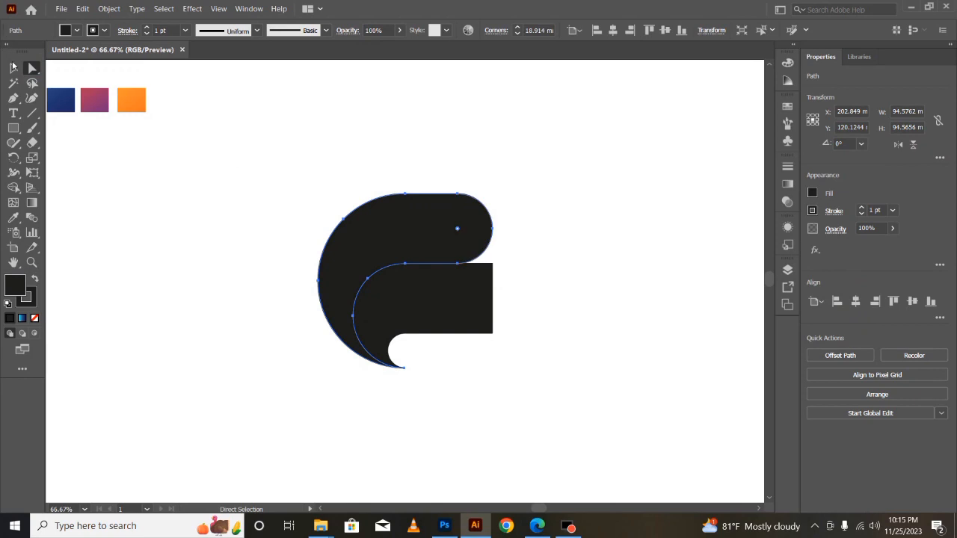
Step: Fully round the right-end corners of the middle band
{"action": "key", "text": "v"}
{"action": "left_click", "coordinate": [465, 276]}
{"action": "key", "text": "a"}
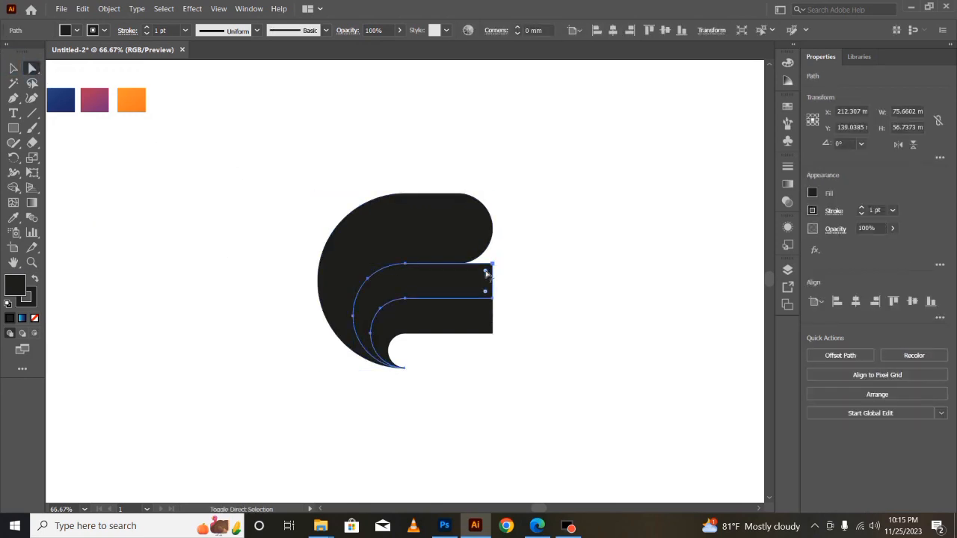
{"action": "left_click", "coordinate": [486, 293]}
{"action": "left_click_drag", "start_coordinate": [487, 296], "coordinate": [423, 288]}
{"action": "left_click", "coordinate": [491, 314]}
{"action": "left_click", "coordinate": [15, 68]}
{"action": "left_click", "coordinate": [32, 68]}
{"action": "left_click", "coordinate": [131, 295]}
Step: Fully round the right-end corners of the bottom band
{"action": "left_click", "coordinate": [13, 68]}
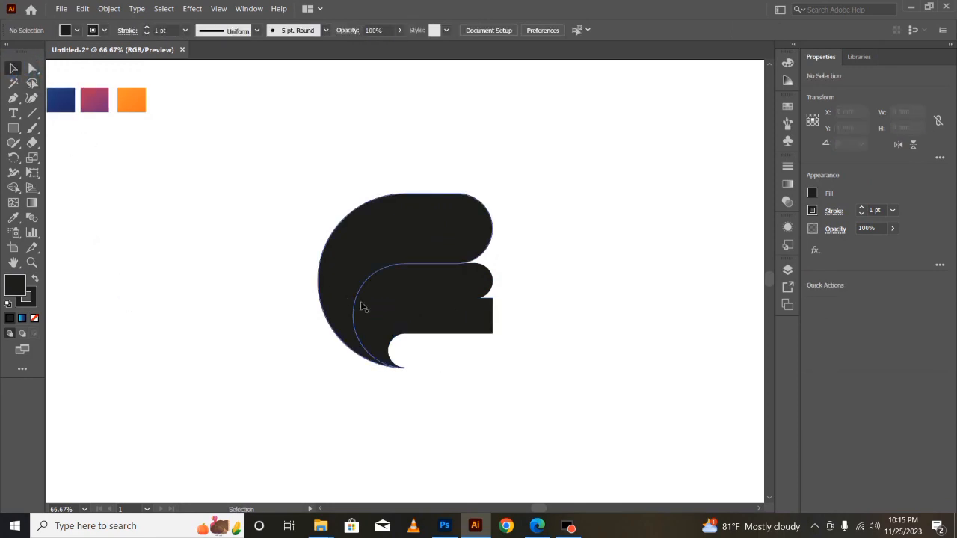
{"action": "left_click", "coordinate": [389, 318]}
{"action": "left_click", "coordinate": [265, 414]}
{"action": "left_click", "coordinate": [420, 335]}
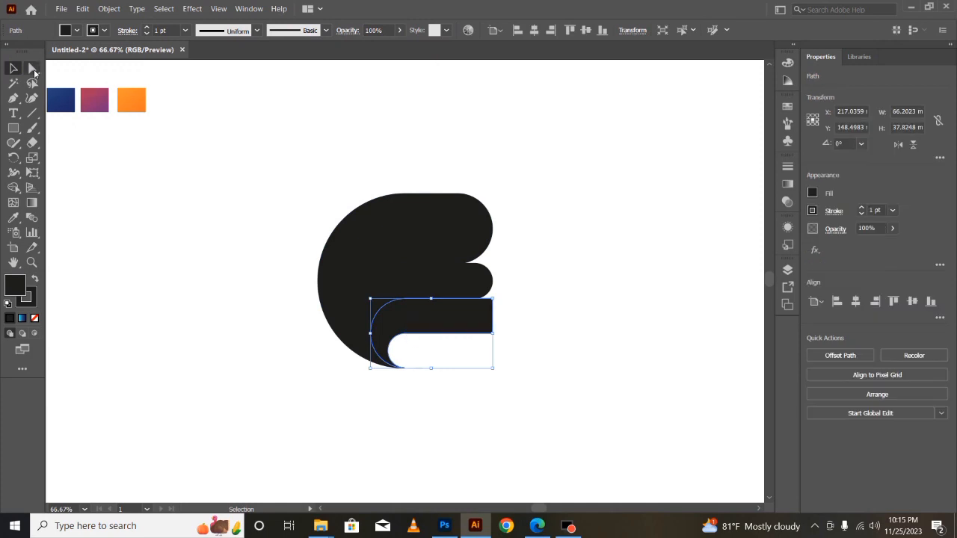
{"action": "key", "text": "a"}
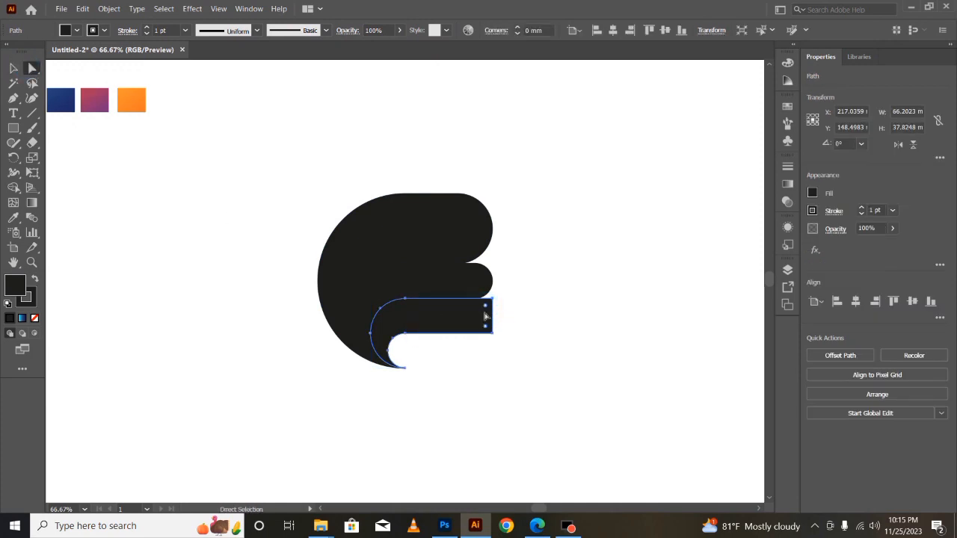
{"action": "left_click_drag", "start_coordinate": [484, 306], "coordinate": [475, 315]}
{"action": "left_click", "coordinate": [14, 68]}
{"action": "left_click", "coordinate": [169, 310]}
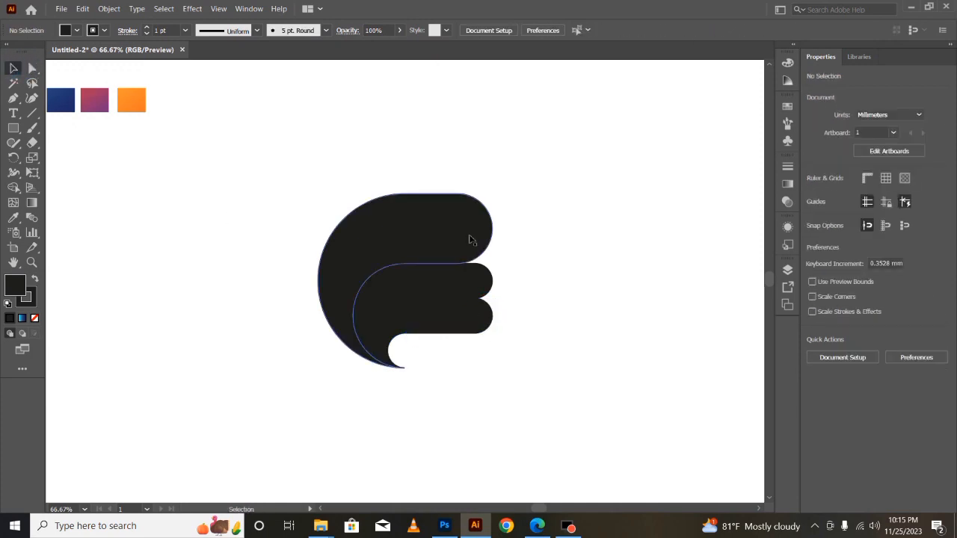
Step: Try to narrow the middle band from its right end and undo the change
{"action": "left_click", "coordinate": [479, 281]}
{"action": "left_click_drag", "start_coordinate": [493, 315], "coordinate": [459, 331]}
{"action": "left_click", "coordinate": [488, 319]}
{"action": "key", "text": "ctrl+z"}
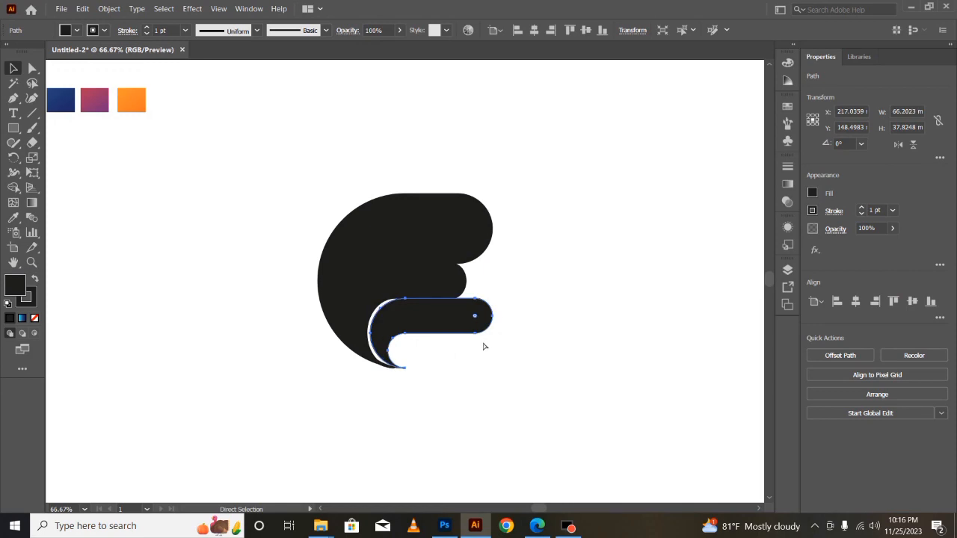
{"action": "key", "text": "ctrl+z"}
{"action": "left_click", "coordinate": [536, 415]}
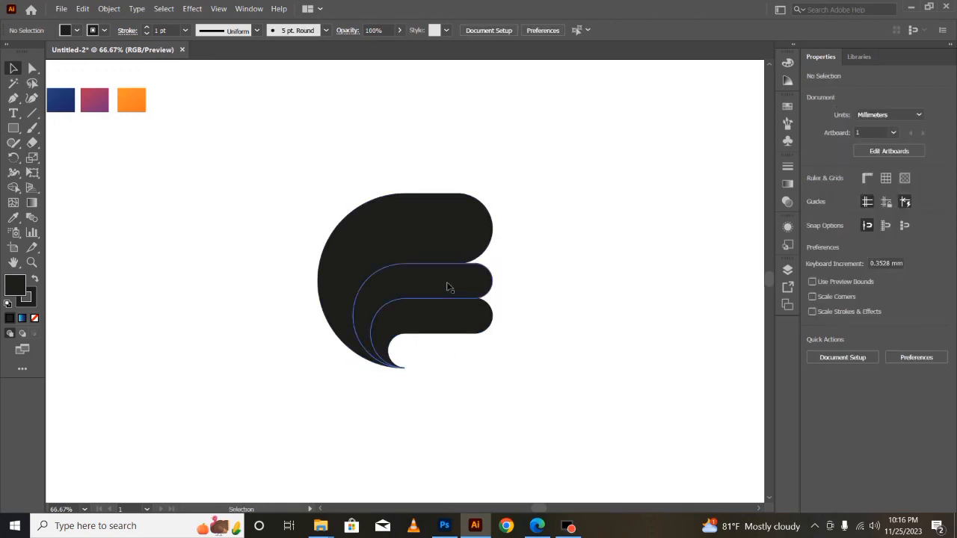
Step: Narrow the middle and bottom bands from their right sides so the three rounded ends step inward
{"action": "left_click_drag", "start_coordinate": [472, 349], "coordinate": [455, 285]}
{"action": "left_click_drag", "start_coordinate": [495, 322], "coordinate": [454, 334]}
{"action": "left_click", "coordinate": [263, 344]}
{"action": "left_click", "coordinate": [391, 324]}
{"action": "left_click", "coordinate": [272, 348]}
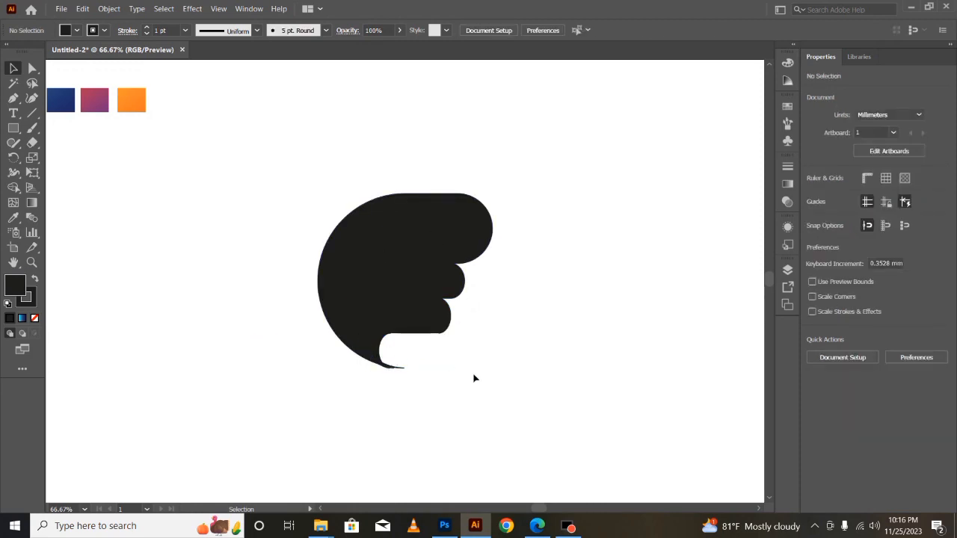
Step: Try to trim the overlapping tail tips of the three bands with Shape Builder and inspect the tail
{"action": "left_click_drag", "start_coordinate": [269, 198], "coordinate": [472, 372]}
{"action": "key", "text": "ctrl+1"}
{"action": "key", "text": "ctrl+equal"}
{"action": "scroll", "coordinate": [477, 374], "scroll_direction": "down", "scroll_amount": 3}
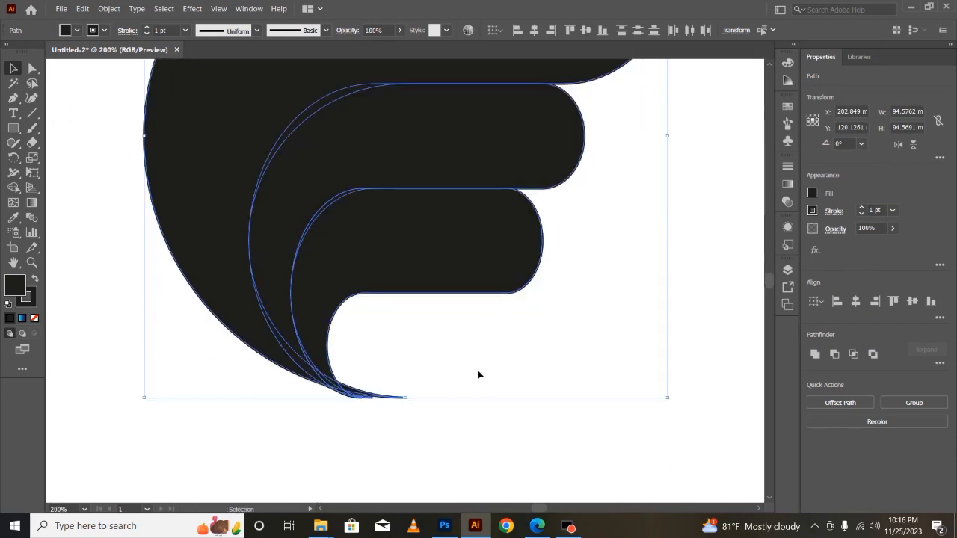
{"action": "left_click", "coordinate": [15, 187]}
{"action": "left_click", "coordinate": [338, 403]}
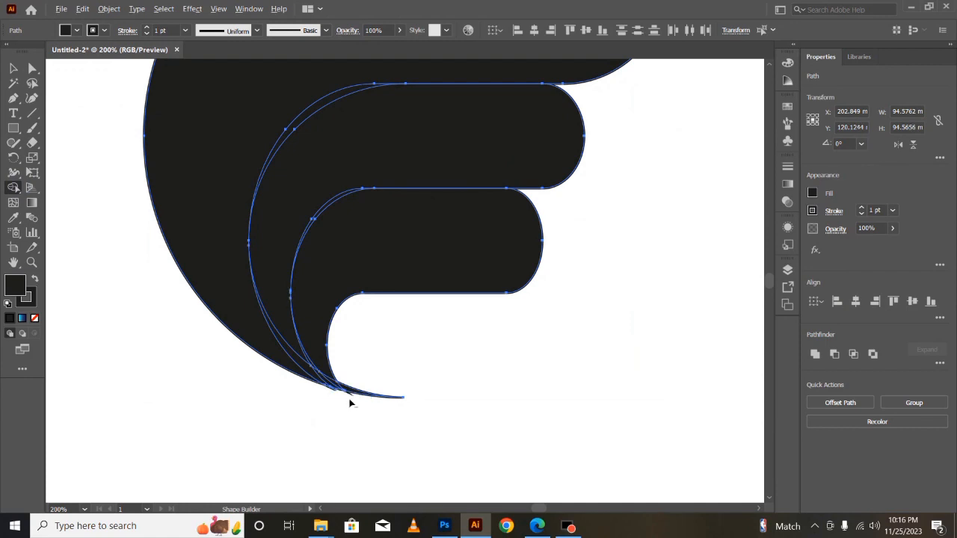
{"action": "left_click", "coordinate": [13, 70]}
{"action": "left_click", "coordinate": [202, 408]}
{"action": "key", "text": "ctrl+plus"}
{"action": "scroll", "coordinate": [249, 366], "scroll_direction": "down", "scroll_amount": 3}
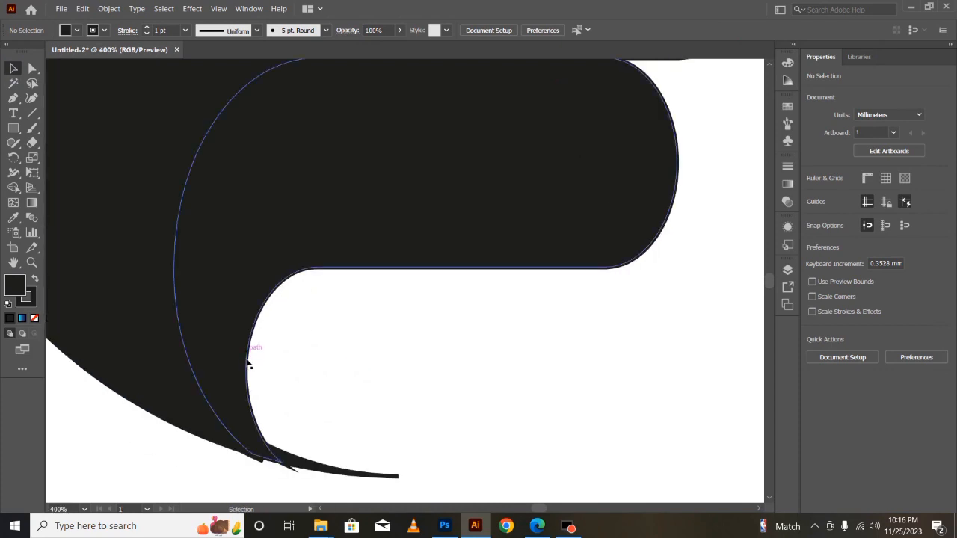
{"action": "scroll", "coordinate": [277, 434], "scroll_direction": "down", "scroll_amount": 1}
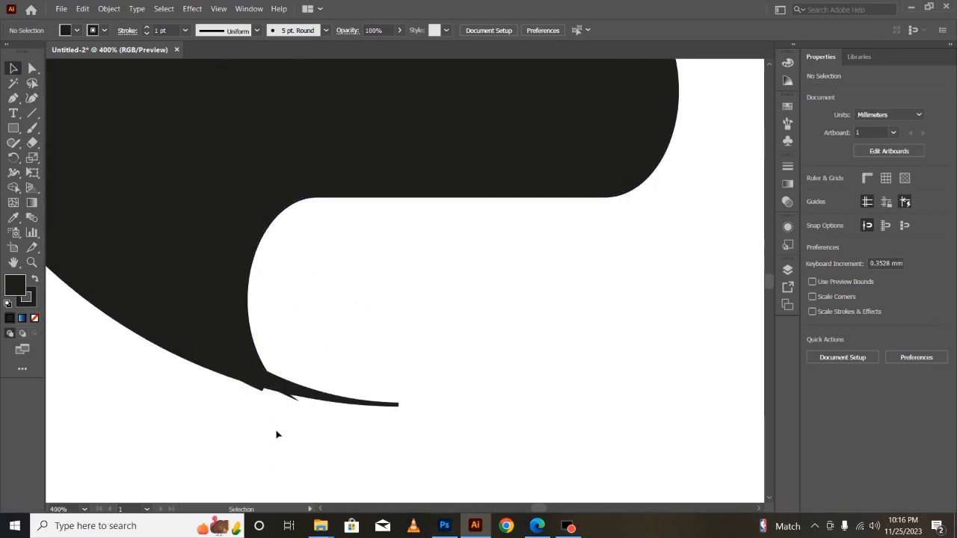
Step: Undo the tail trimming and the narrowing of the middle and bottom bands
{"action": "key", "text": "ctrl+z"}
{"action": "key", "text": "ctrl+z"}
{"action": "key", "text": "ctrl+z"}
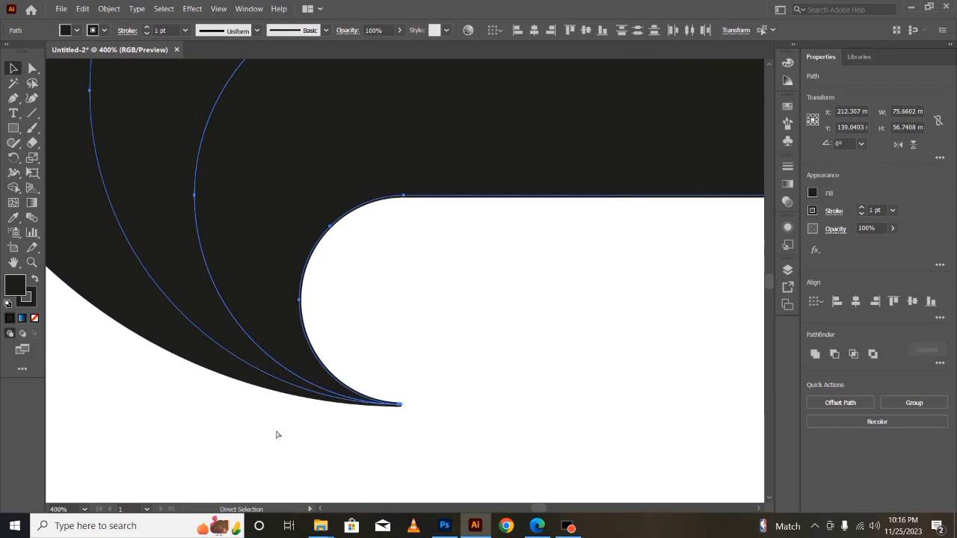
{"action": "left_click", "coordinate": [415, 448]}
{"action": "key", "text": "ctrl+minus"}
{"action": "key", "text": "ctrl+minus"}
{"action": "key", "text": "ctrl+minus"}
{"action": "key", "text": "ctrl+minus"}
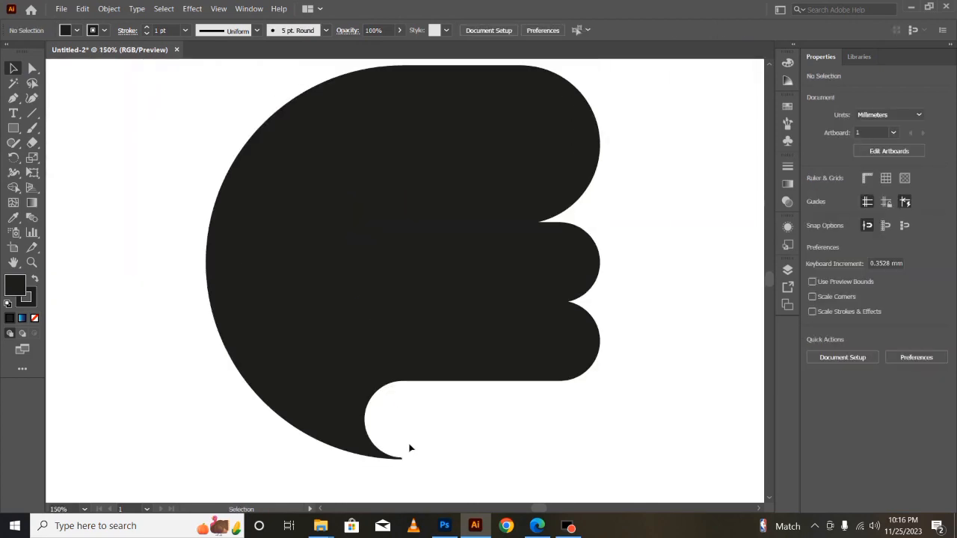
Step: Lock the top band of the shape
{"action": "left_click", "coordinate": [13, 69]}
{"action": "left_click", "coordinate": [411, 183]}
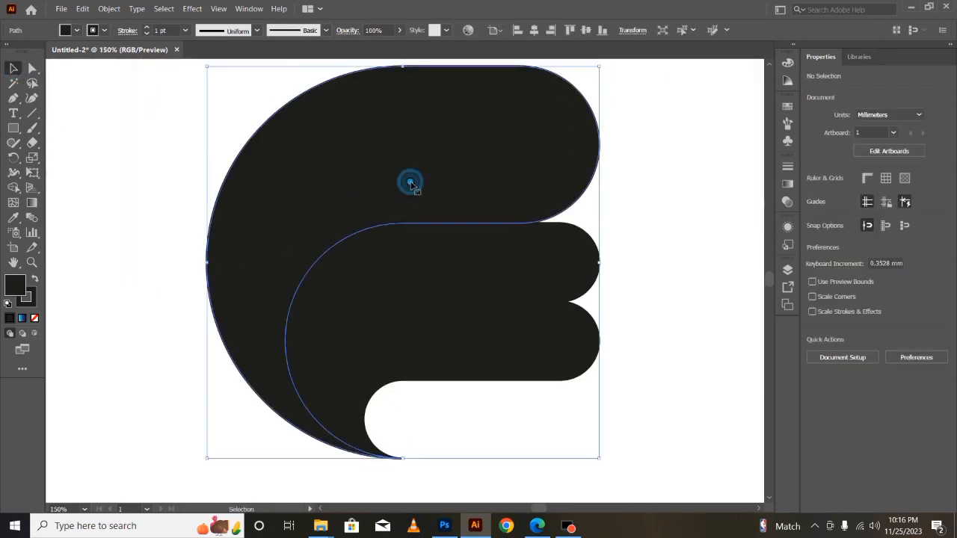
{"action": "left_click", "coordinate": [108, 8]}
{"action": "mouse_move", "coordinate": [133, 87]}
{"action": "left_click", "coordinate": [269, 86]}
{"action": "left_click", "coordinate": [162, 259]}
Step: Try to shorten the middle and bottom bands by nudging only their rounded end anchor points inward
{"action": "left_click_drag", "start_coordinate": [585, 305], "coordinate": [585, 367]}
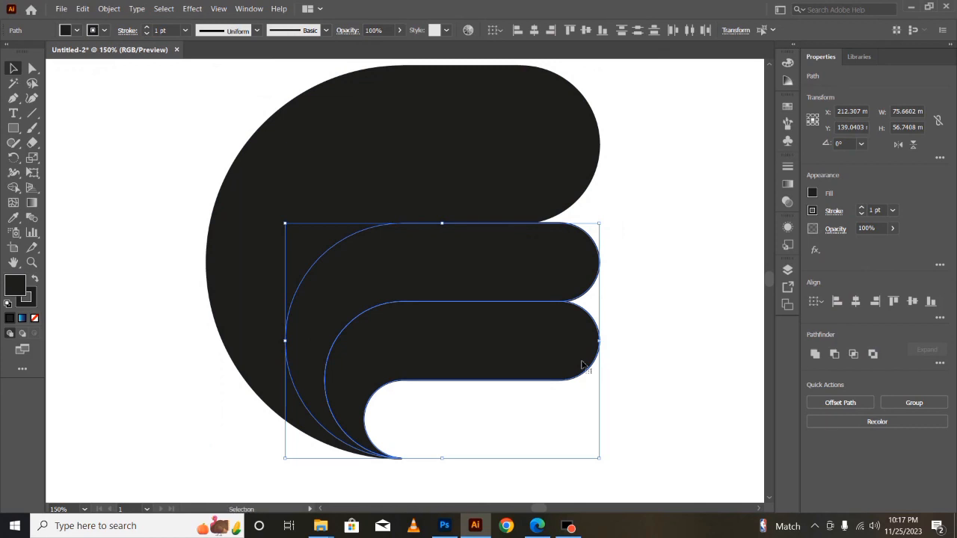
{"action": "left_click", "coordinate": [143, 384]}
{"action": "key", "text": "a"}
{"action": "left_click_drag", "start_coordinate": [603, 208], "coordinate": [574, 412]}
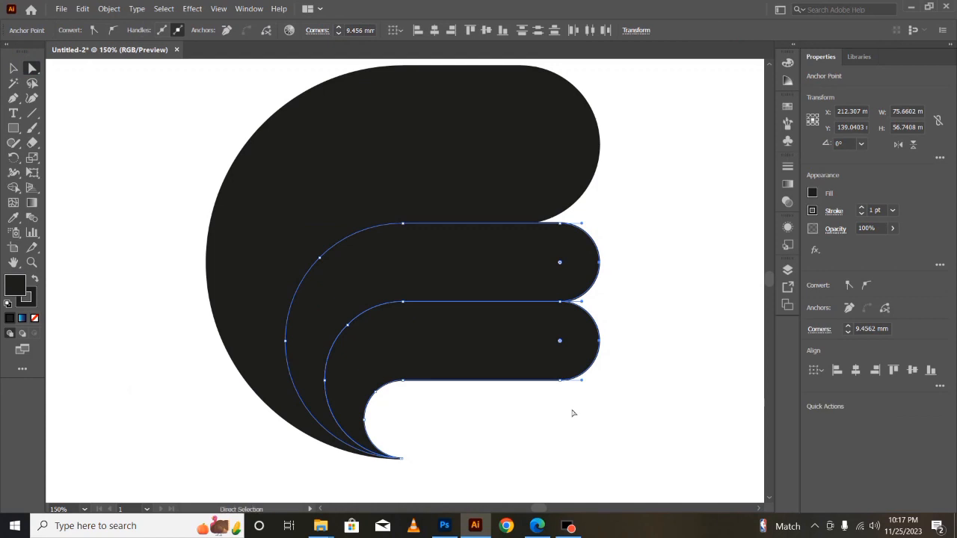
{"action": "key", "text": "shift+Left"}
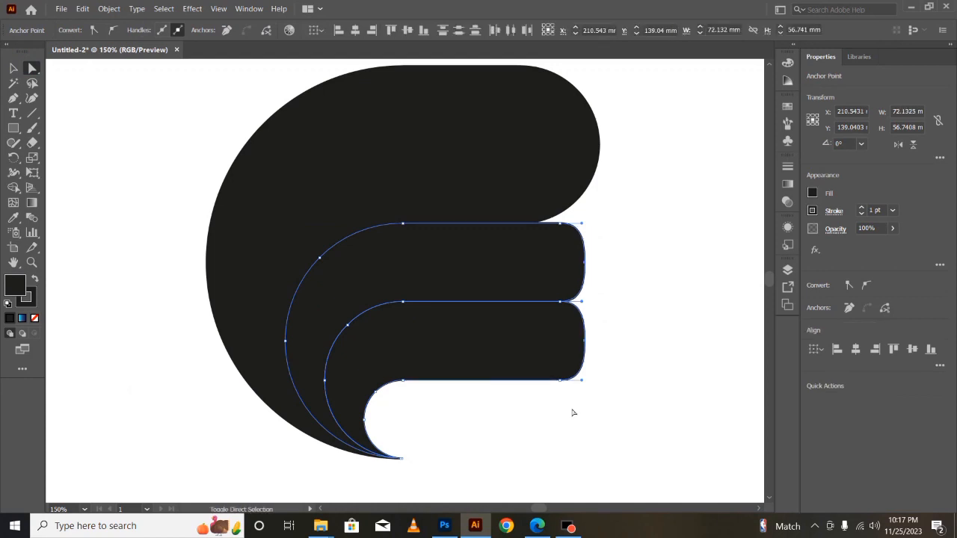
{"action": "key", "text": "Left"}
{"action": "key", "text": "Left"}
{"action": "key", "text": "Left"}
{"action": "key", "text": "Left"}
{"action": "key", "text": "Left"}
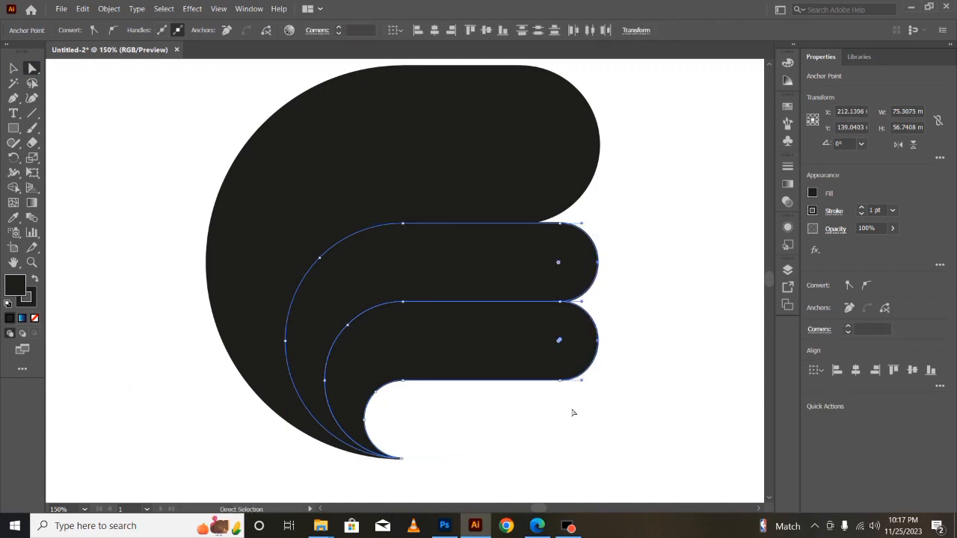
{"action": "key", "text": "Left"}
{"action": "key", "text": "Left"}
{"action": "key", "text": "Left"}
Step: Undo the nudges on the end points of the middle and bottom bands
{"action": "key", "text": "ctrl+z"}
{"action": "key", "text": "ctrl+z"}
{"action": "key", "text": "ctrl+z"}
{"action": "key", "text": "ctrl+z"}
{"action": "key", "text": "ctrl+z"}
{"action": "key", "text": "ctrl+z"}
{"action": "key", "text": "ctrl+z"}
{"action": "key", "text": "ctrl+z"}
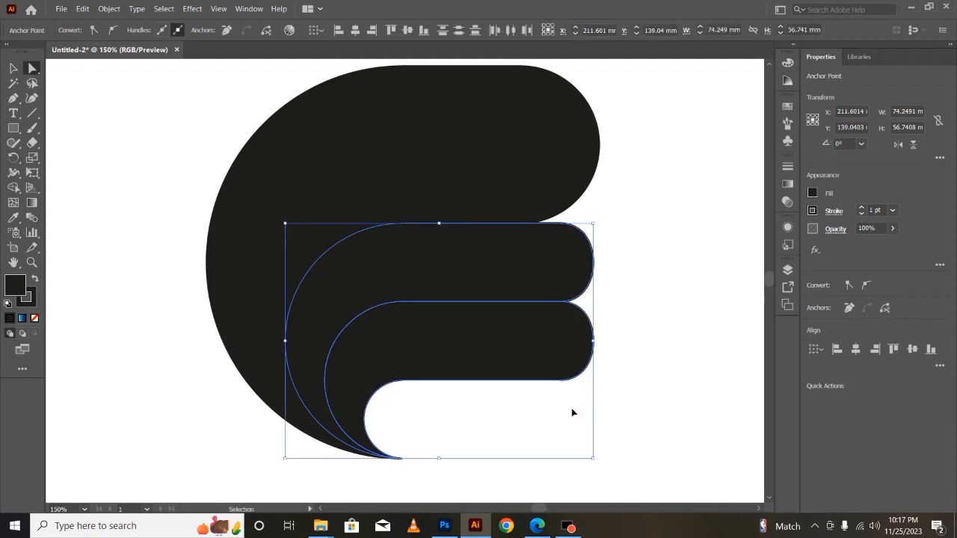
{"action": "key", "text": "ctrl+z"}
{"action": "key", "text": "ctrl+z"}
{"action": "key", "text": "ctrl+z"}
{"action": "key", "text": "ctrl+z"}
{"action": "key", "text": "ctrl+z"}
{"action": "key", "text": "ctrl+z"}
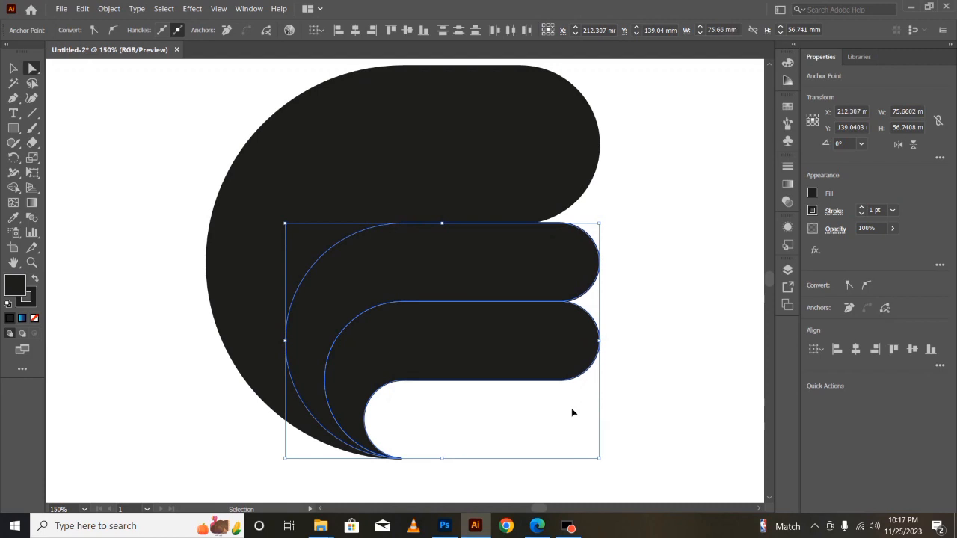
Step: Try to scale the middle and bottom bands down together to about 73.6 by 55.2 mm and undo the change
{"action": "left_click", "coordinate": [585, 249]}
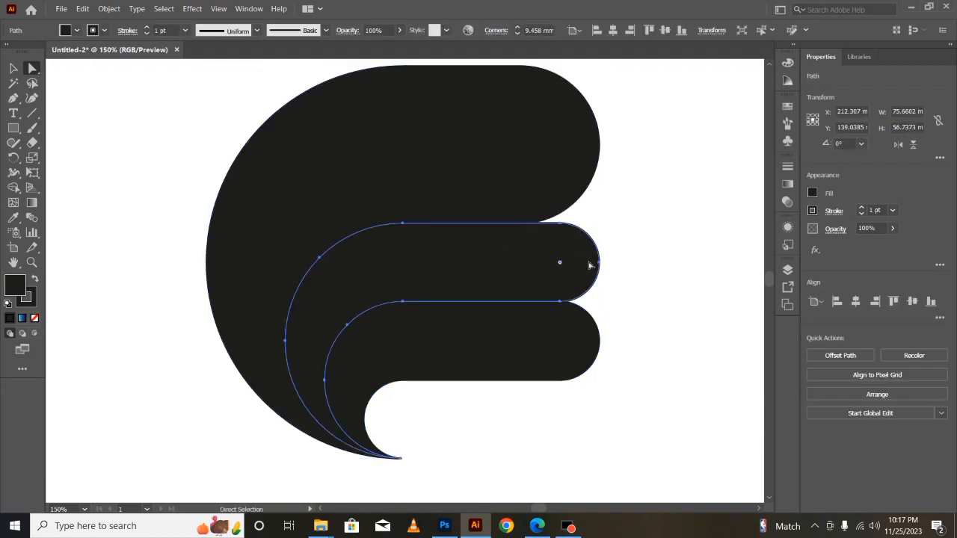
{"action": "key", "text": "v"}
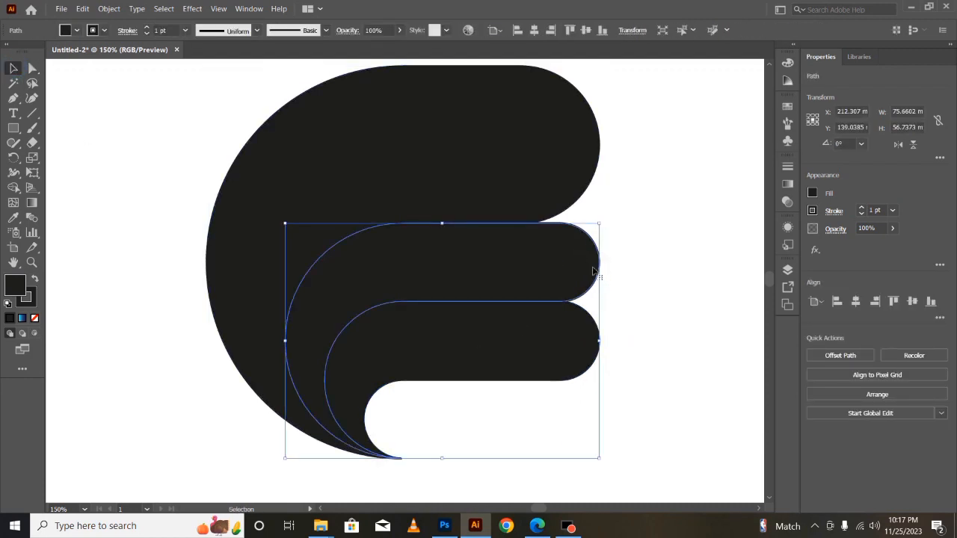
{"action": "left_click", "coordinate": [605, 227]}
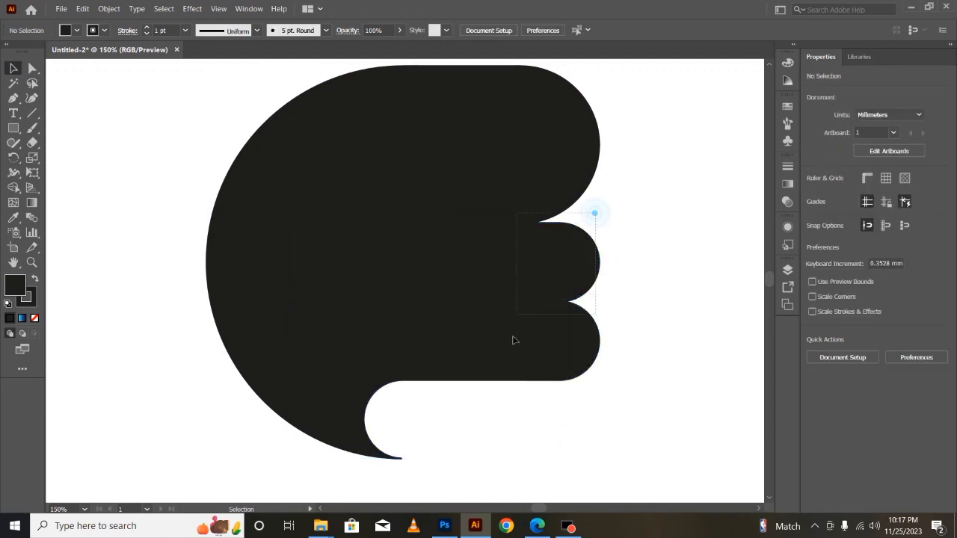
{"action": "left_click_drag", "start_coordinate": [533, 425], "coordinate": [532, 424]}
{"action": "left_click_drag", "start_coordinate": [595, 223], "coordinate": [534, 423]}
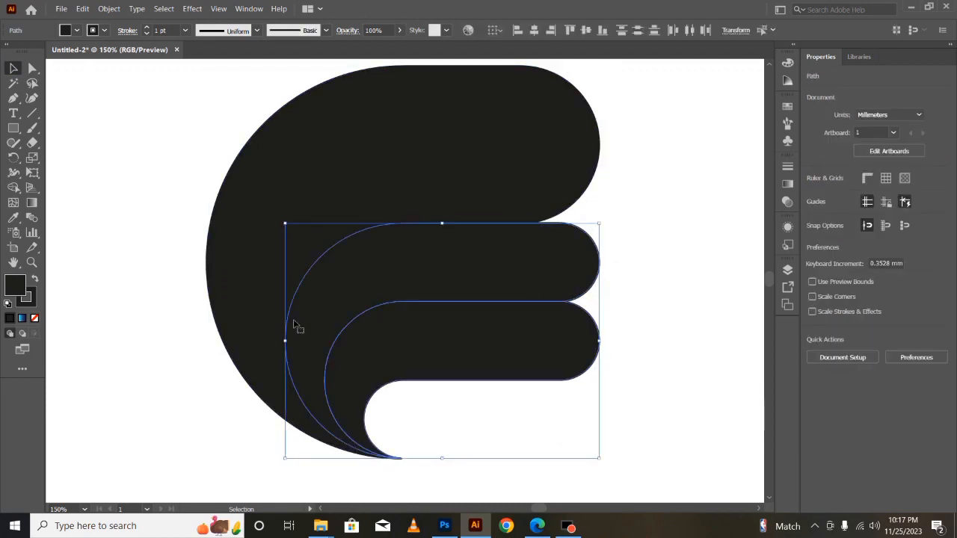
{"action": "mouse_move", "coordinate": [596, 340]}
{"action": "left_mouse_down"}
{"action": "mouse_move", "coordinate": [582, 341]}
{"action": "mouse_move", "coordinate": [602, 340]}
{"action": "mouse_move", "coordinate": [592, 341]}
{"action": "left_mouse_up"}
{"action": "key", "text": "ctrl+z"}
{"action": "key", "text": "ctrl+z"}
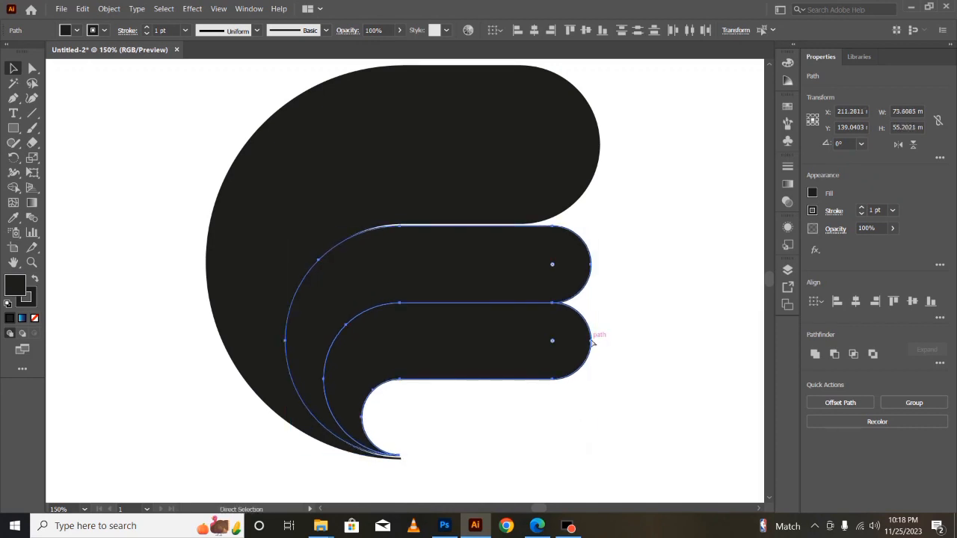
{"action": "key", "text": "ctrl+z"}
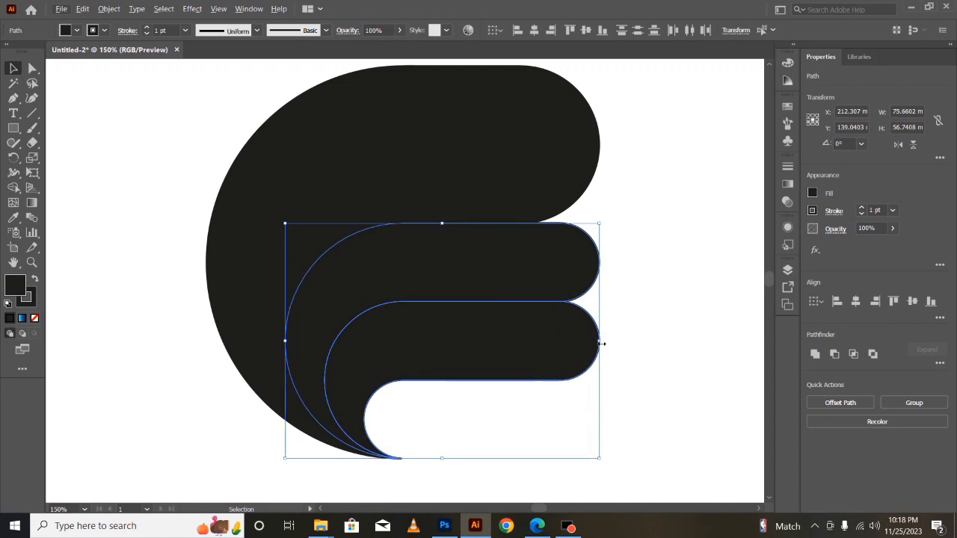
Step: Narrow the middle and bottom bands together from their rounded ends to about 64.8 mm wide
{"action": "left_click", "coordinate": [637, 268]}
{"action": "left_click", "coordinate": [576, 267]}
{"action": "left_click_drag", "start_coordinate": [597, 211], "coordinate": [555, 341]}
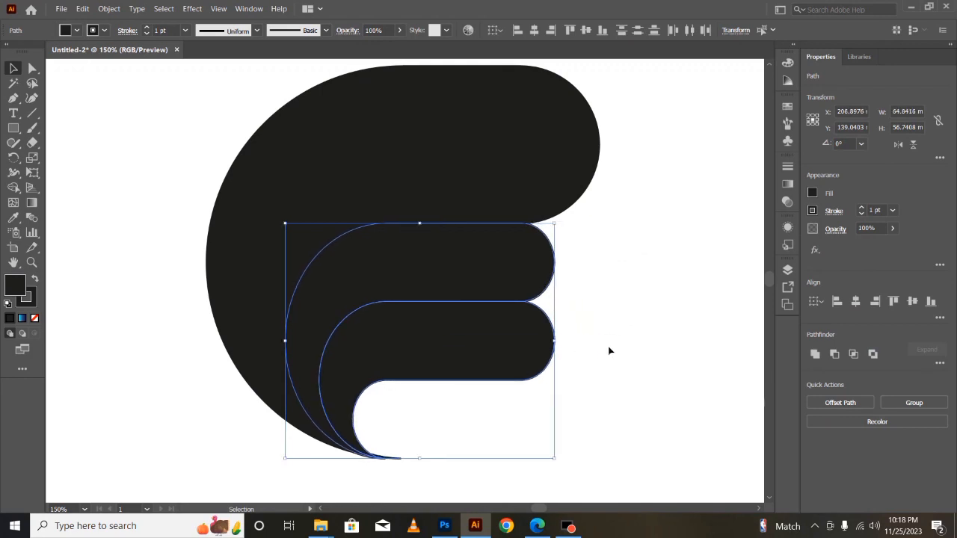
Step: Nudge the narrowed middle and bottom bands up by one keyboard increment of 0.3528 mm
{"action": "key", "text": "Right"}
{"action": "key", "text": "Right"}
{"action": "key", "text": "Right"}
{"action": "key", "text": "Right"}
{"action": "key", "text": "Right"}
{"action": "key", "text": "Up"}
{"action": "key", "text": "Left"}
{"action": "key", "text": "Left"}
{"action": "key", "text": "Left"}
{"action": "key", "text": "Left"}
{"action": "key", "text": "Left"}
{"action": "key", "text": "Left"}
{"action": "left_click", "coordinate": [620, 374]}
Step: Resize the bottom band to about 50.9 mm wide and 37 mm high so its rounded end steps further inward
{"action": "left_click", "coordinate": [506, 337]}
{"action": "left_click_drag", "start_coordinate": [559, 383], "coordinate": [537, 387]}
{"action": "left_click", "coordinate": [649, 422]}
{"action": "left_click", "coordinate": [495, 364]}
{"action": "left_click_drag", "start_coordinate": [423, 458], "coordinate": [428, 456]}
{"action": "left_click", "coordinate": [648, 458]}
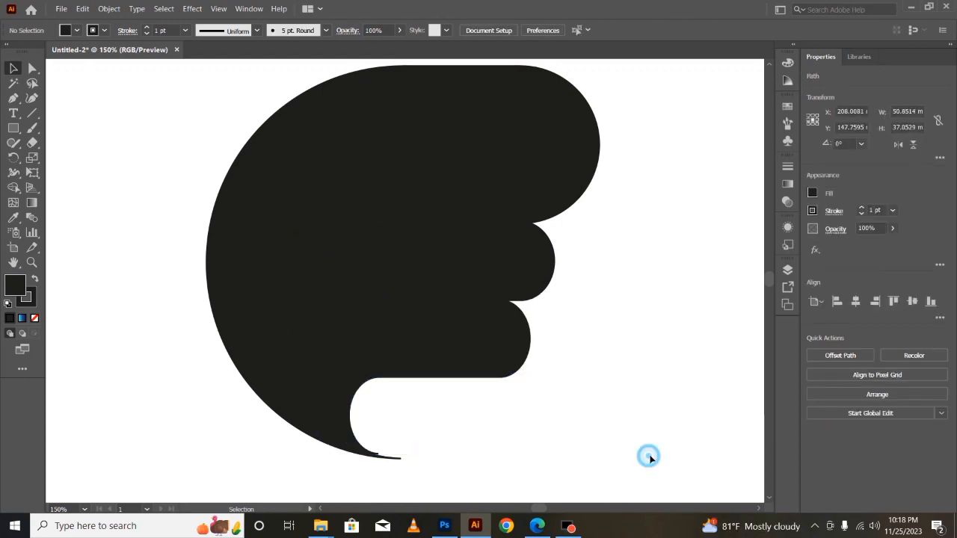
Step: Apply the blue gradient sampled from the dark blue swatch square to the top band
{"action": "key", "text": "ctrl+minus"}
{"action": "key", "text": "ctrl+minus"}
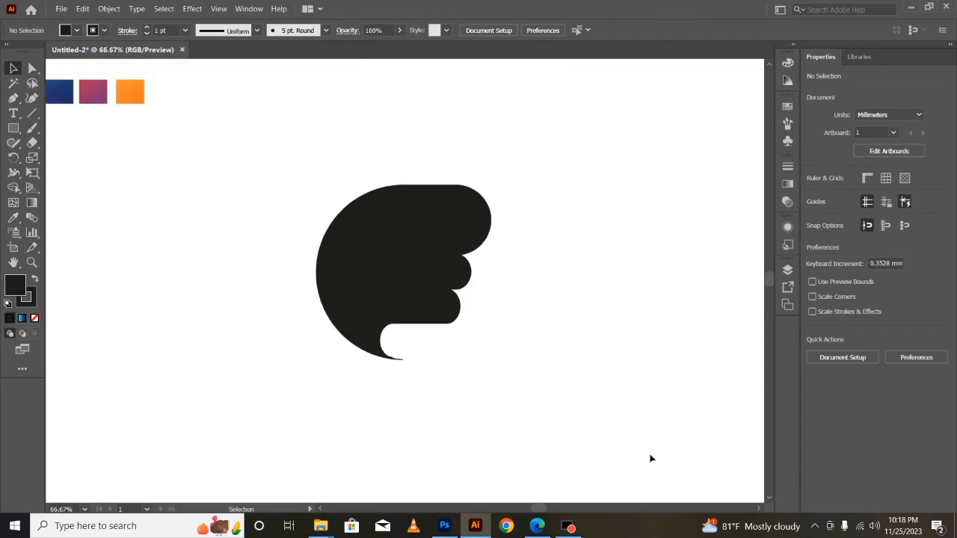
{"action": "key", "text": "ctrl+plus"}
{"action": "scroll", "coordinate": [655, 380], "scroll_direction": "up", "scroll_amount": 1}
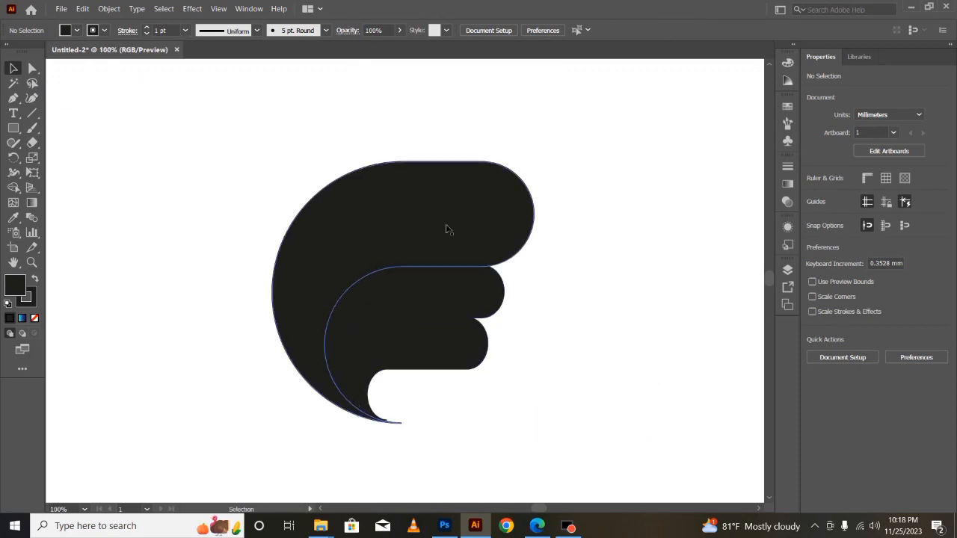
{"action": "key", "text": "ctrl+minus"}
{"action": "key", "text": "ctrl+minus"}
{"action": "left_click", "coordinate": [426, 256]}
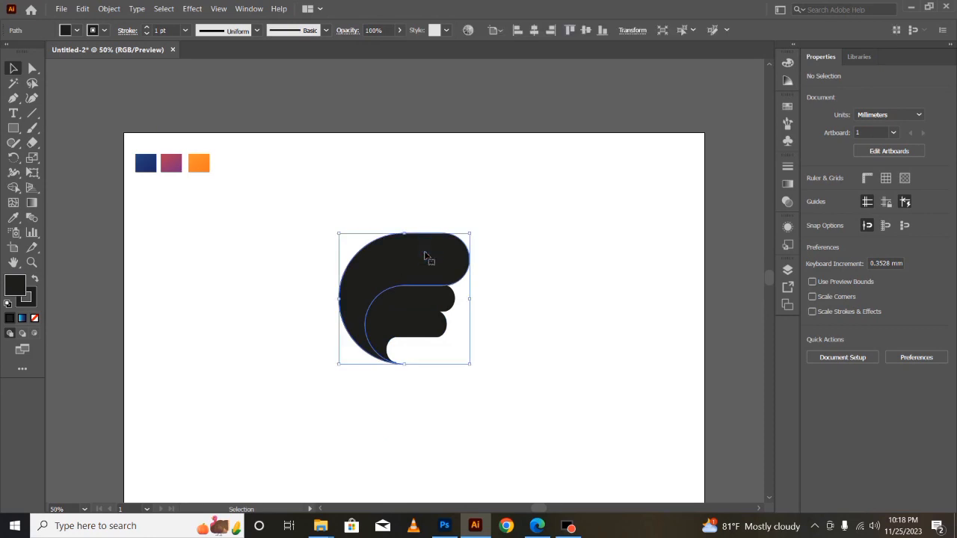
{"action": "key", "text": "i"}
{"action": "left_click", "coordinate": [145, 163]}
{"action": "key", "text": "v"}
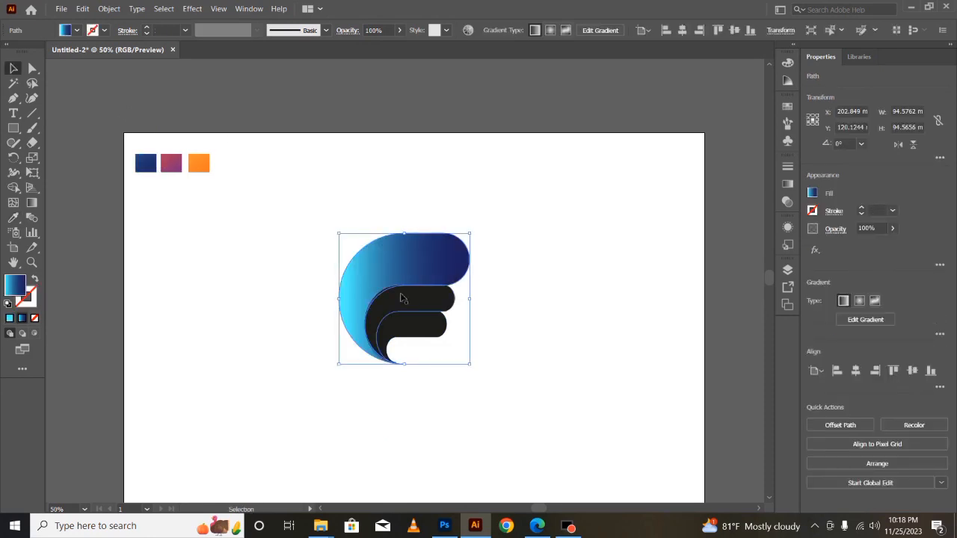
Step: Apply the red-to-purple gradient sampled from the middle swatch square to the middle band
{"action": "left_click", "coordinate": [401, 299]}
{"action": "key", "text": "i"}
{"action": "left_click", "coordinate": [171, 163]}
{"action": "key", "text": "v"}
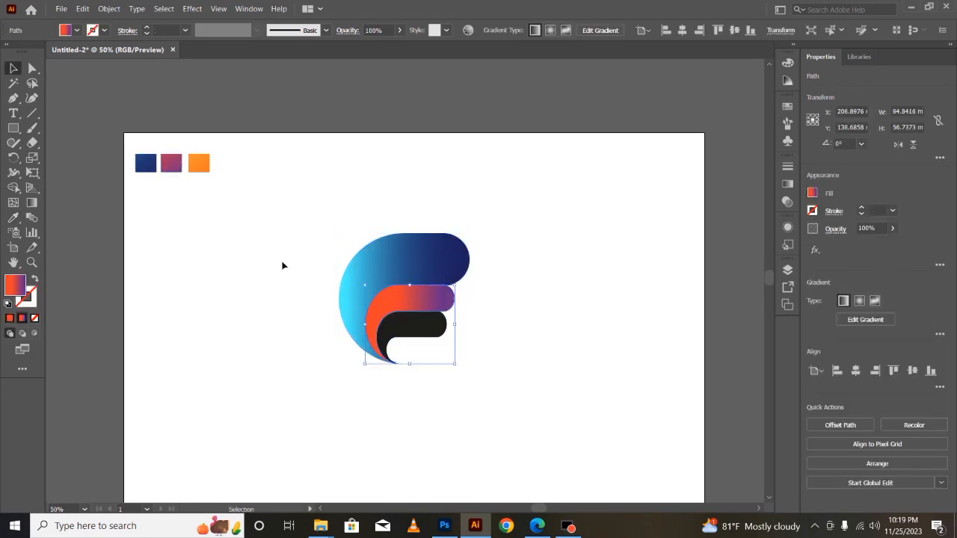
Step: Apply the yellow-to-orange gradient sampled from the orange swatch square to the bottom band
{"action": "left_click", "coordinate": [413, 328]}
{"action": "key", "text": "o"}
{"action": "left_click", "coordinate": [199, 163]}
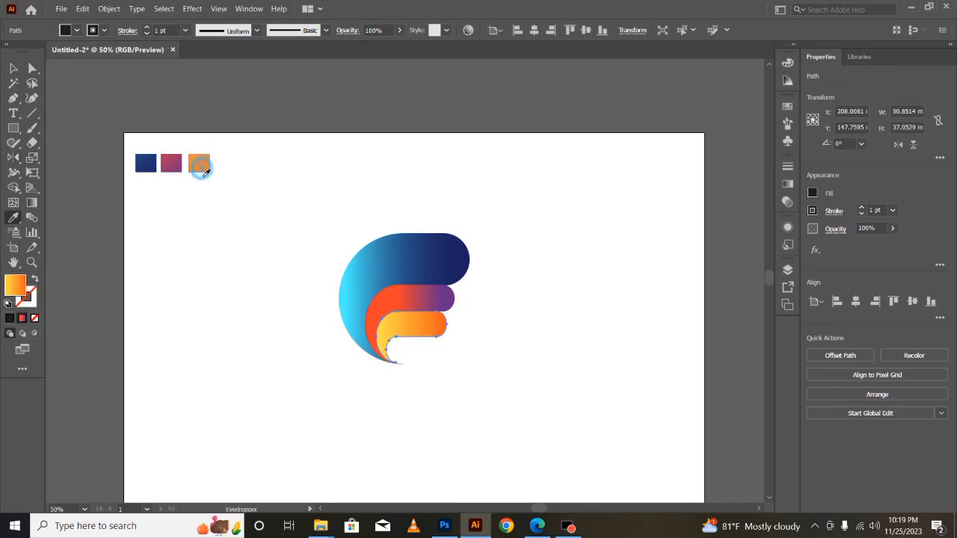
{"action": "key", "text": "v"}
Step: Duplicate the blue top band about 4 mm straight down over the original
{"action": "left_click_drag", "start_coordinate": [336, 199], "coordinate": [389, 297]}
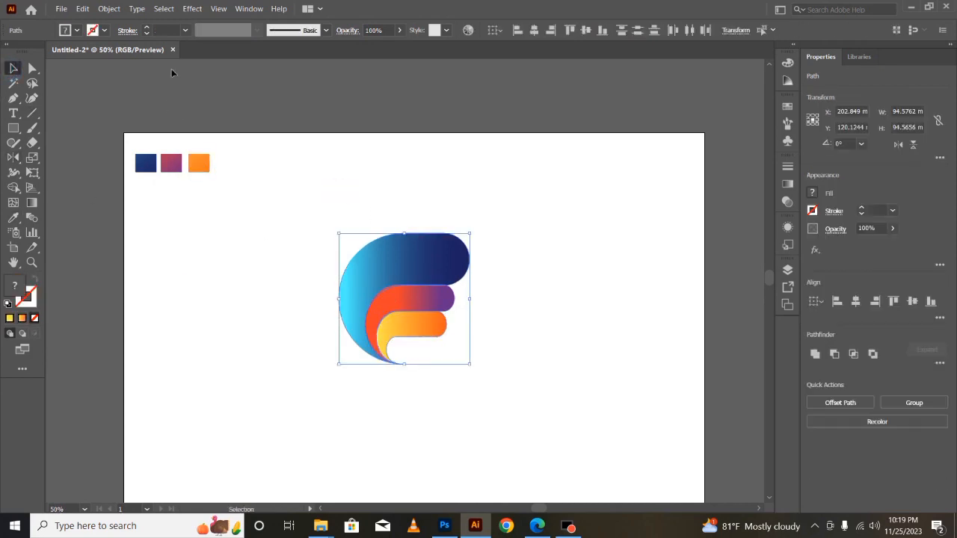
{"action": "left_click", "coordinate": [261, 224]}
{"action": "key", "text": "ctrl+equal"}
{"action": "key", "text": "ctrl+equal"}
{"action": "key", "text": "ctrl+equal"}
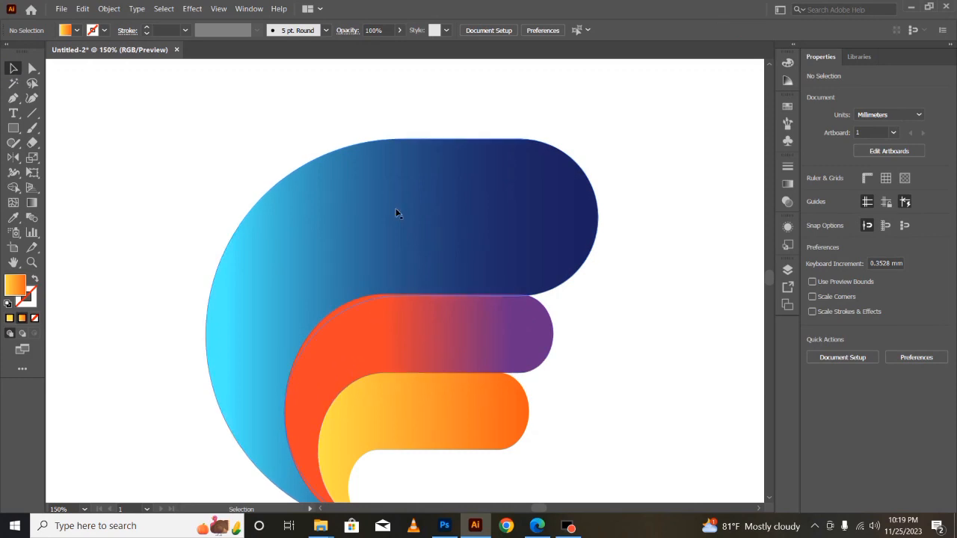
{"action": "key", "text": "ctrl+minus"}
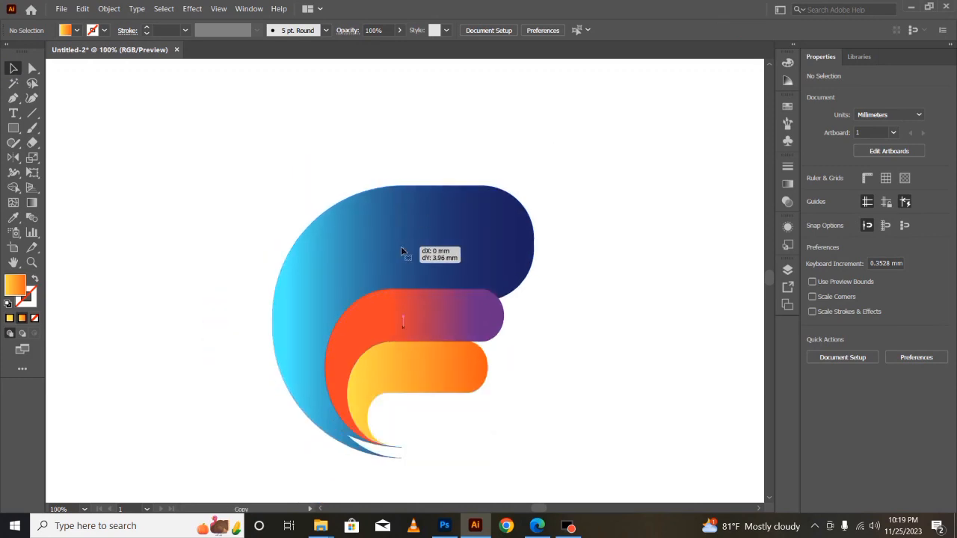
{"action": "left_click", "coordinate": [400, 247]}
Step: Split off the thin crescent along the blue band's upper edge with Shape Builder and delete the lower duplicate
{"action": "left_click", "coordinate": [122, 300]}
{"action": "left_click_drag", "start_coordinate": [218, 127], "coordinate": [561, 433]}
{"action": "left_click", "coordinate": [740, 412]}
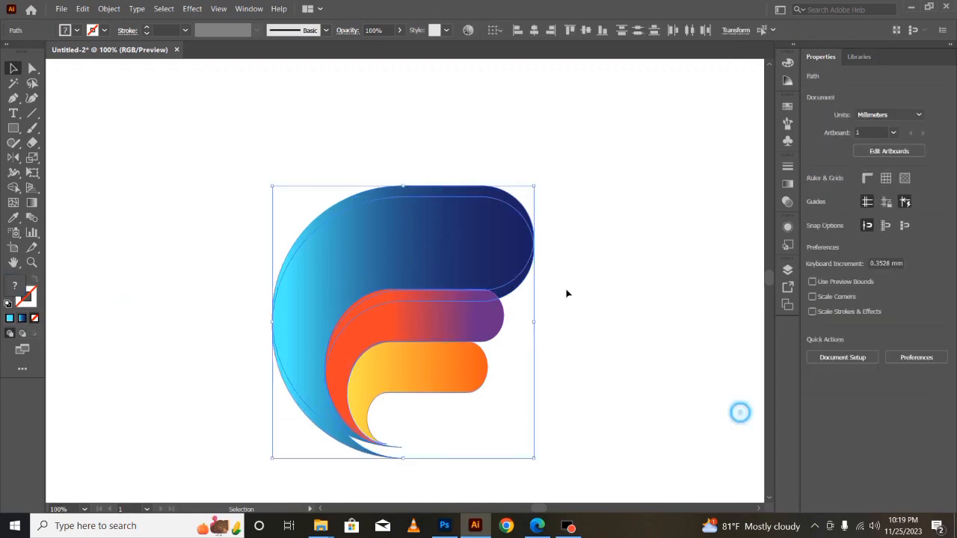
{"action": "left_click_drag", "start_coordinate": [373, 171], "coordinate": [381, 237]}
{"action": "left_click", "coordinate": [14, 187]}
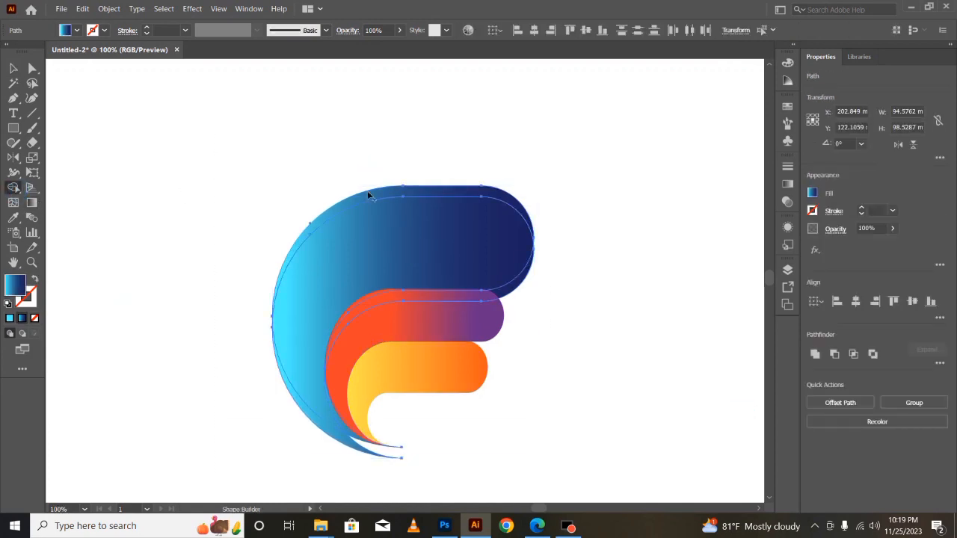
{"action": "left_click", "coordinate": [14, 68]}
{"action": "left_click", "coordinate": [224, 164]}
{"action": "left_click", "coordinate": [423, 257]}
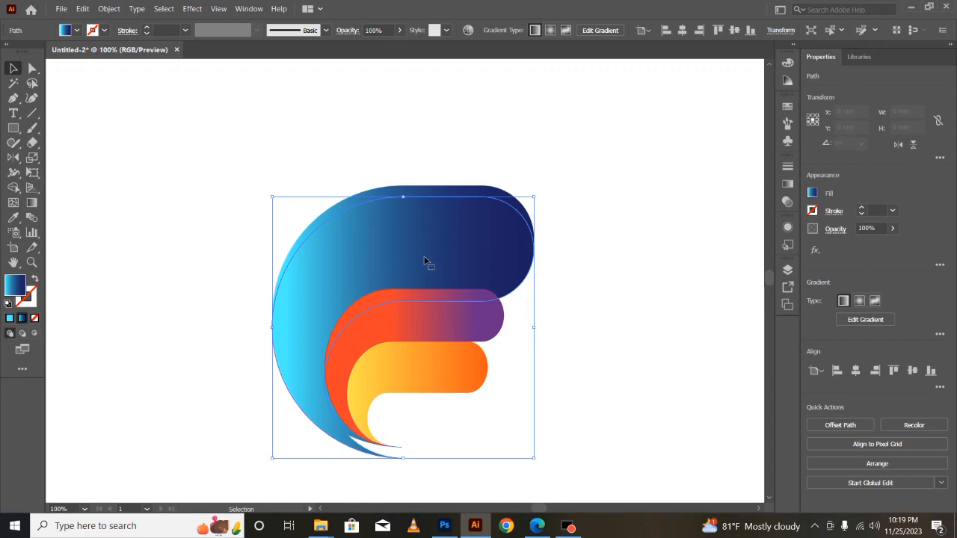
{"action": "key", "text": "Delete"}
Step: Duplicate the red-to-purple middle band slightly below the original
{"action": "left_click", "coordinate": [417, 331]}
{"action": "left_click_drag", "start_coordinate": [415, 326], "coordinate": [465, 328]}
{"action": "left_click", "coordinate": [553, 302]}
{"action": "left_click", "coordinate": [491, 318]}
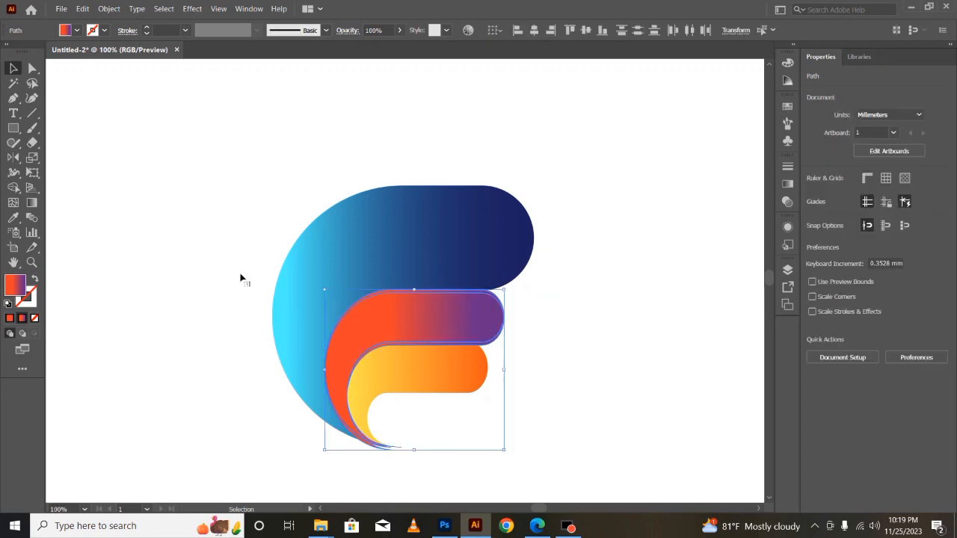
{"action": "left_click", "coordinate": [690, 396]}
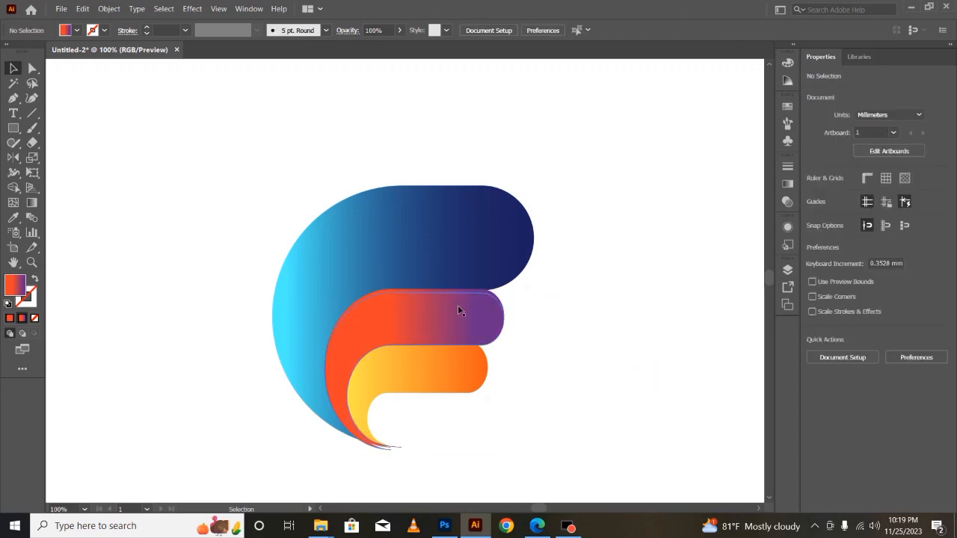
Step: Try to split the crescent off the overlapping red-to-purple bands with Shape Builder and pull the pieces apart
{"action": "left_click", "coordinate": [503, 311]}
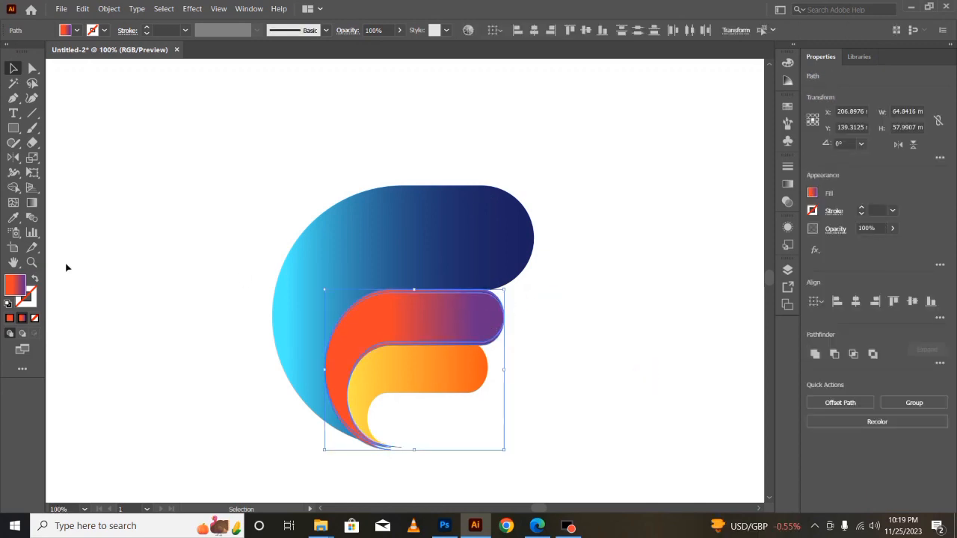
{"action": "left_click", "coordinate": [14, 188]}
{"action": "left_click", "coordinate": [12, 68]}
{"action": "left_click", "coordinate": [131, 242]}
{"action": "left_click_drag", "start_coordinate": [419, 318], "coordinate": [657, 378]}
{"action": "left_click_drag", "start_coordinate": [471, 316], "coordinate": [708, 279]}
{"action": "key", "text": "Delete"}
{"action": "left_click_drag", "start_coordinate": [457, 326], "coordinate": [581, 331]}
{"action": "key", "text": "ctrl+z"}
Step: Retry dividing the two middle band copies with Shape Builder and undo the division and deletion
{"action": "left_click_drag", "start_coordinate": [667, 380], "coordinate": [464, 339]}
{"action": "left_click_drag", "start_coordinate": [532, 302], "coordinate": [476, 323]}
{"action": "left_click", "coordinate": [14, 187]}
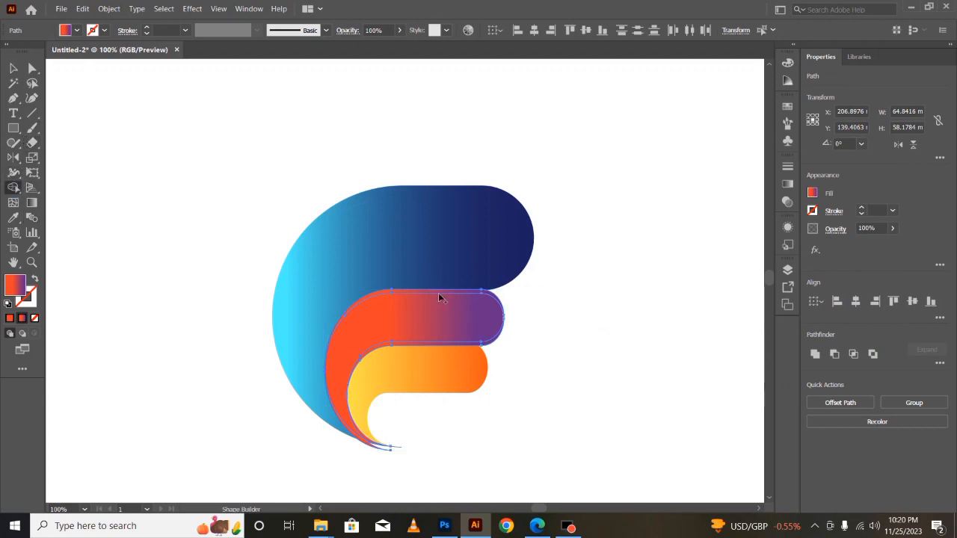
{"action": "left_click", "coordinate": [14, 68]}
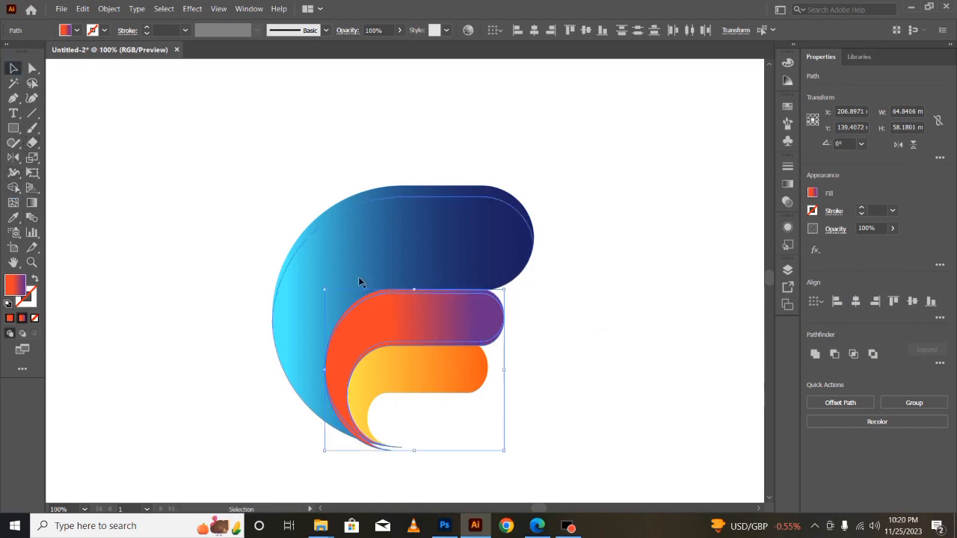
{"action": "key", "text": "Delete"}
{"action": "key", "text": "ctrl+z"}
{"action": "left_click", "coordinate": [546, 336]}
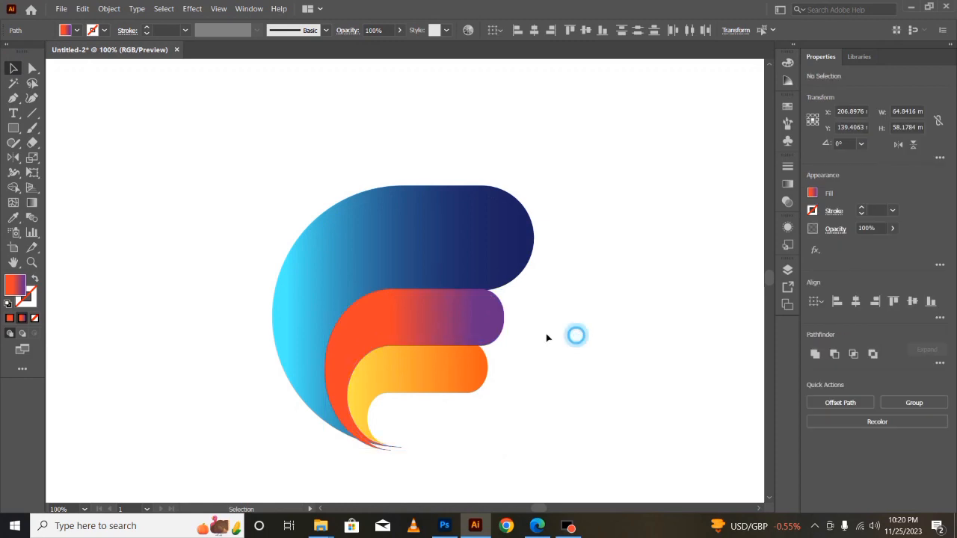
Step: Split off the thin crescent along the red-to-purple band's upper edge with Shape Builder and delete the lower duplicate
{"action": "left_click", "coordinate": [468, 315]}
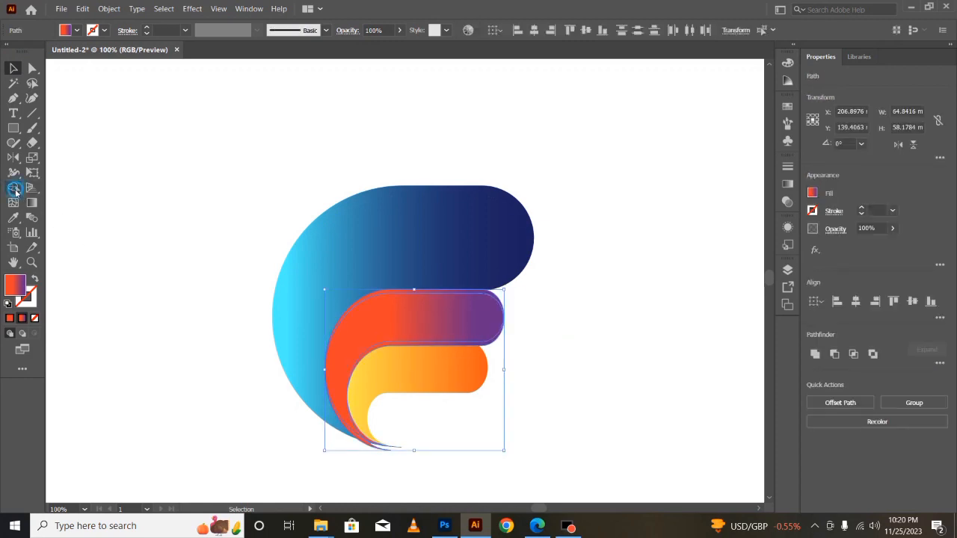
{"action": "left_click", "coordinate": [15, 188]}
{"action": "left_click", "coordinate": [471, 292]}
{"action": "left_click", "coordinate": [14, 69]}
{"action": "left_click", "coordinate": [135, 332]}
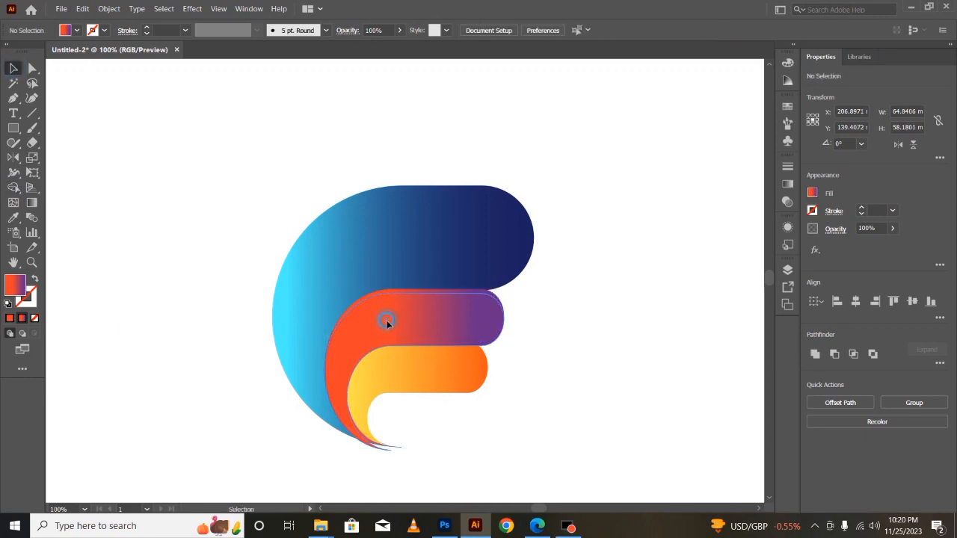
{"action": "left_click", "coordinate": [387, 321]}
{"action": "key", "text": "Delete"}
{"action": "left_click", "coordinate": [427, 296]}
{"action": "left_click", "coordinate": [540, 337]}
Step: Duplicate the yellow-to-orange bottom band about 2 mm straight down over the original
{"action": "left_click", "coordinate": [447, 377]}
{"action": "left_click_drag", "start_coordinate": [446, 373], "coordinate": [429, 371]}
{"action": "key", "text": "ctrl+z"}
{"action": "left_click", "coordinate": [512, 396]}
{"action": "key", "text": "Down"}
{"action": "key", "text": "Down"}
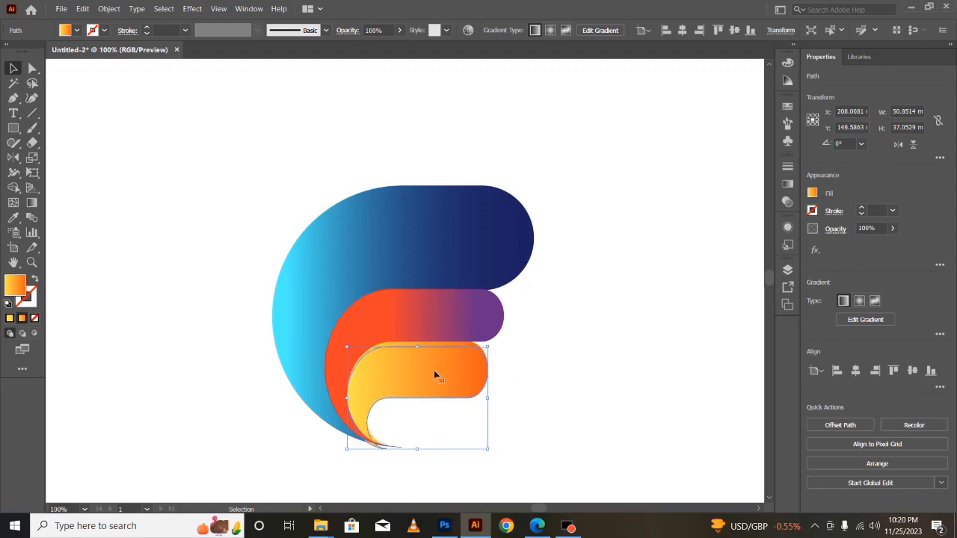
Step: Split off the thin crescent along the orange band's upper edge with Shape Builder and delete the lower duplicate
{"action": "left_click_drag", "start_coordinate": [528, 367], "coordinate": [410, 392]}
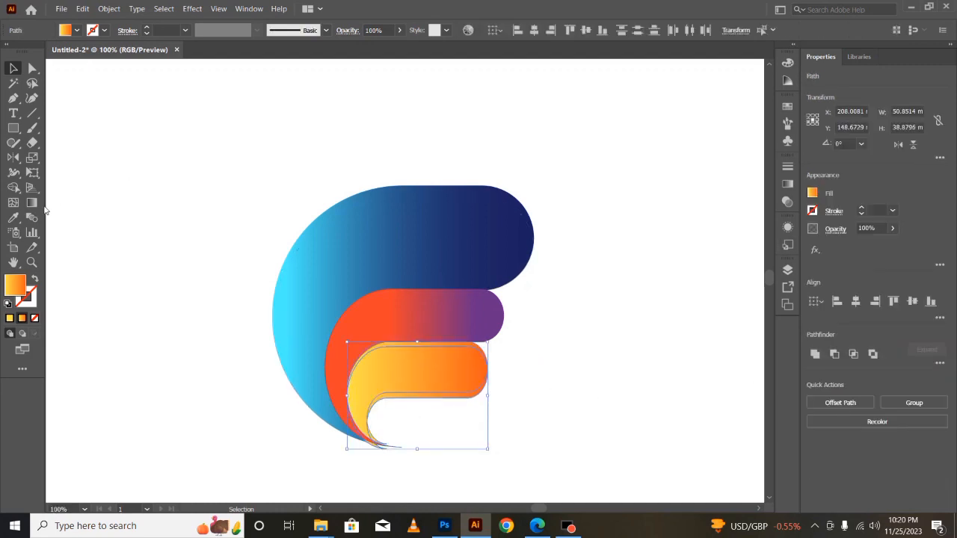
{"action": "left_click", "coordinate": [431, 344]}
{"action": "key", "text": "v"}
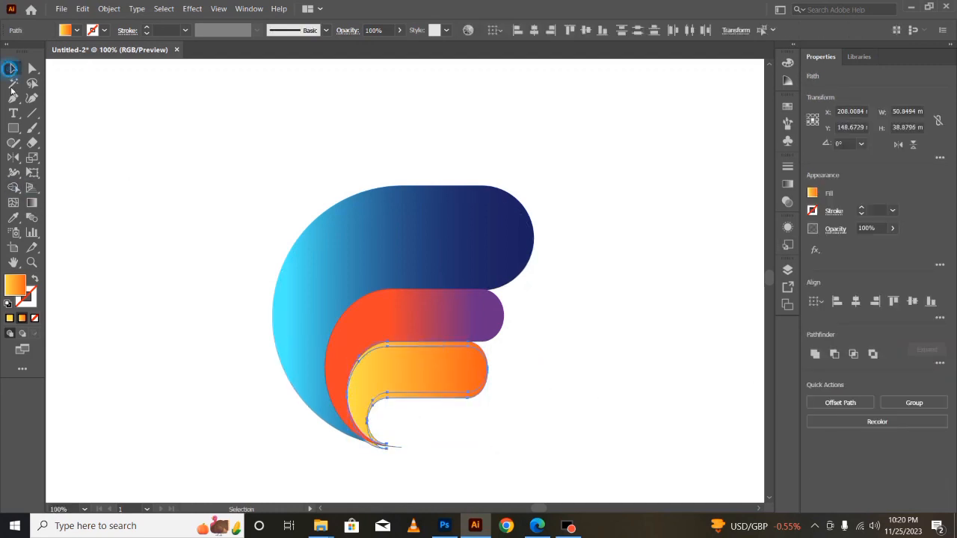
{"action": "key", "text": "ctrl+shift+a"}
{"action": "left_click", "coordinate": [419, 389]}
{"action": "left_click", "coordinate": [596, 386]}
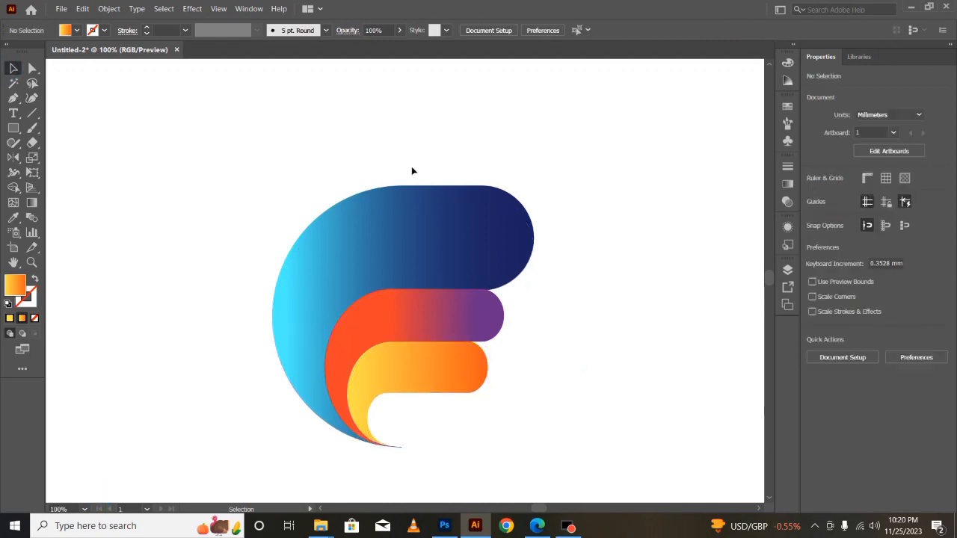
Step: Copy the blue band's upper crescent, paste it in front and fill the copy with black
{"action": "left_click", "coordinate": [411, 193]}
{"action": "left_click", "coordinate": [82, 9]}
{"action": "left_click", "coordinate": [98, 61]}
{"action": "left_click", "coordinate": [82, 8]}
{"action": "left_click", "coordinate": [97, 85]}
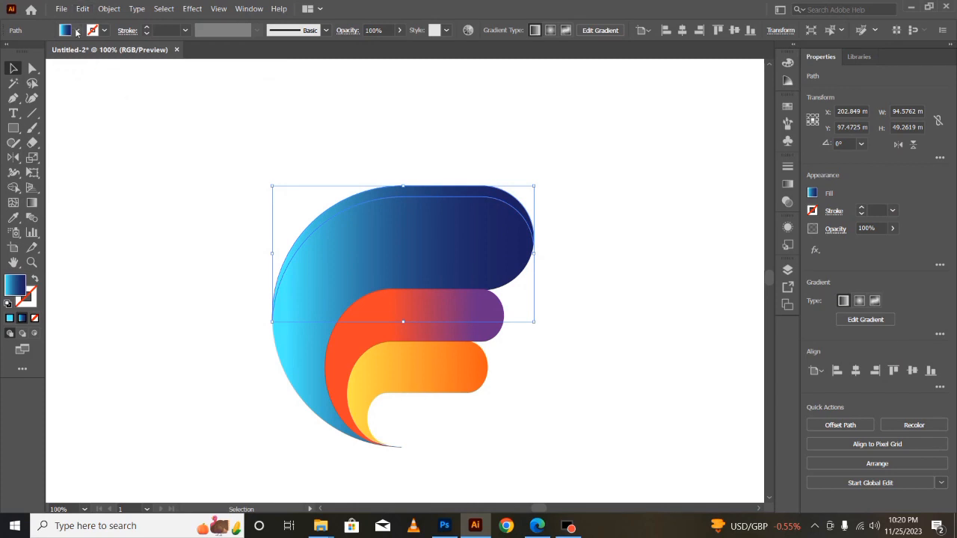
{"action": "left_click", "coordinate": [77, 31]}
{"action": "left_click", "coordinate": [42, 58]}
Step: Copy the red-to-purple band's upper crescent, paste it in front and fill the copy with black
{"action": "left_click", "coordinate": [391, 290]}
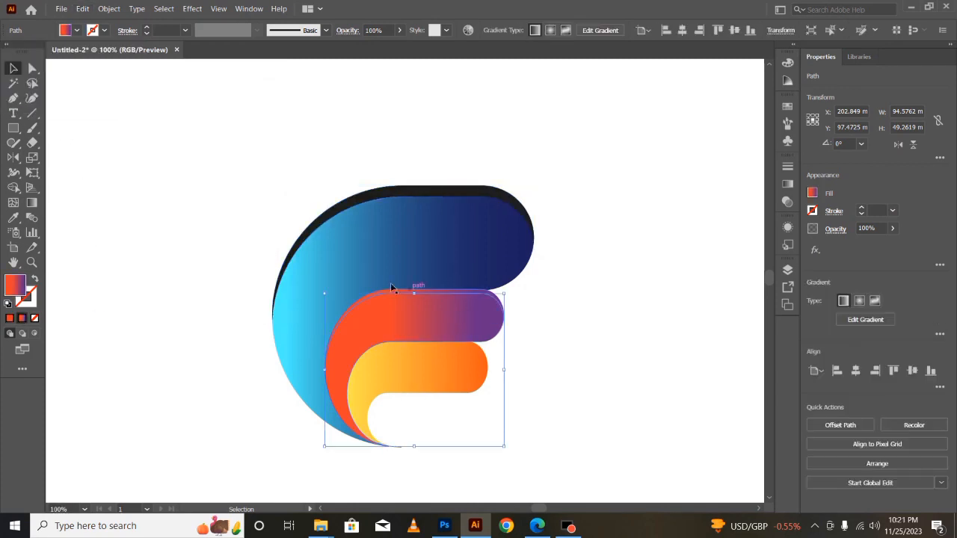
{"action": "left_click", "coordinate": [430, 290]}
{"action": "left_click", "coordinate": [82, 8]}
{"action": "left_click", "coordinate": [98, 62]}
{"action": "left_click", "coordinate": [82, 8]}
{"action": "left_click", "coordinate": [99, 85]}
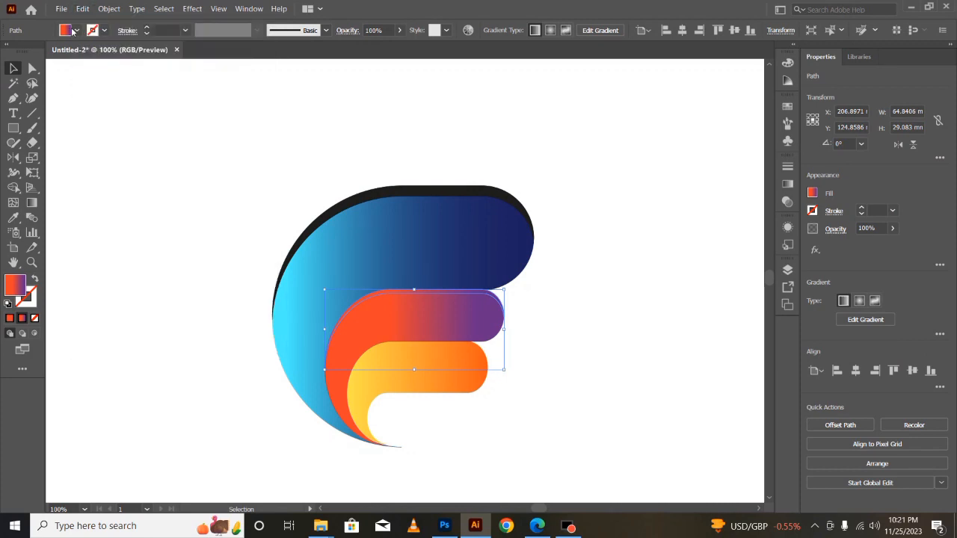
{"action": "left_click", "coordinate": [76, 31]}
{"action": "left_click", "coordinate": [35, 52]}
{"action": "left_click", "coordinate": [117, 348]}
Step: Fill the thin crescent along the orange band's upper edge directly with black
{"action": "left_click", "coordinate": [660, 433]}
{"action": "left_click", "coordinate": [450, 345]}
{"action": "left_click", "coordinate": [579, 346]}
{"action": "left_click", "coordinate": [465, 350]}
{"action": "left_click", "coordinate": [557, 351]}
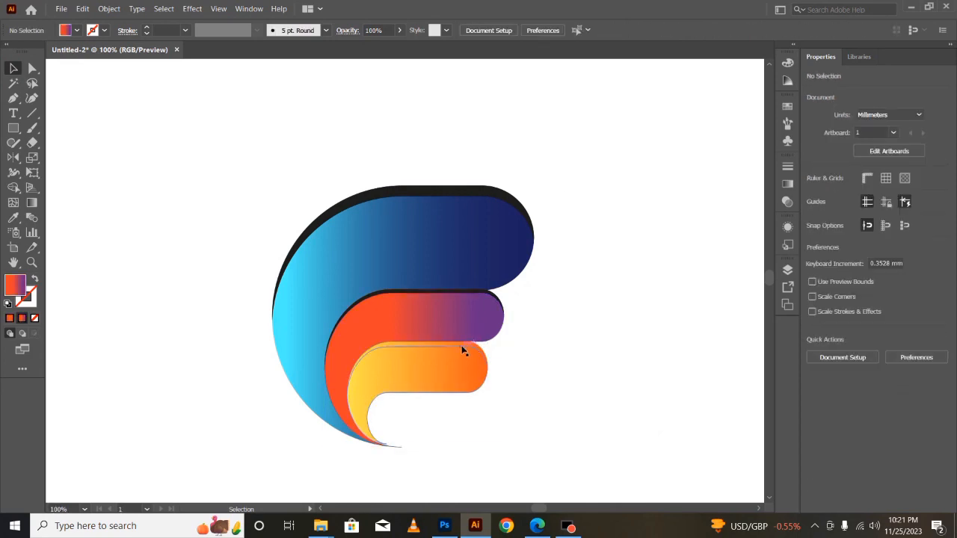
{"action": "left_click", "coordinate": [464, 349]}
{"action": "left_click", "coordinate": [552, 359]}
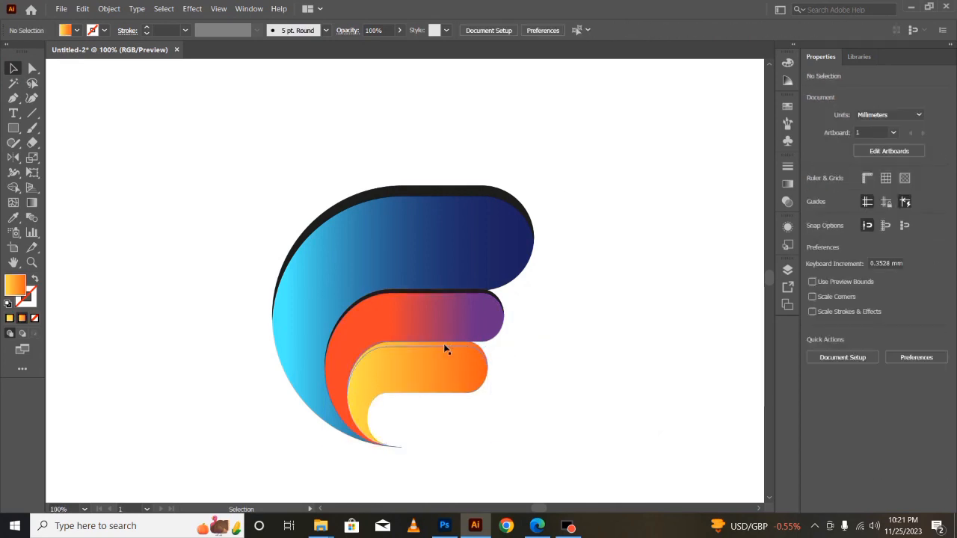
{"action": "left_click", "coordinate": [446, 349]}
{"action": "left_click", "coordinate": [78, 31]}
{"action": "left_click", "coordinate": [35, 53]}
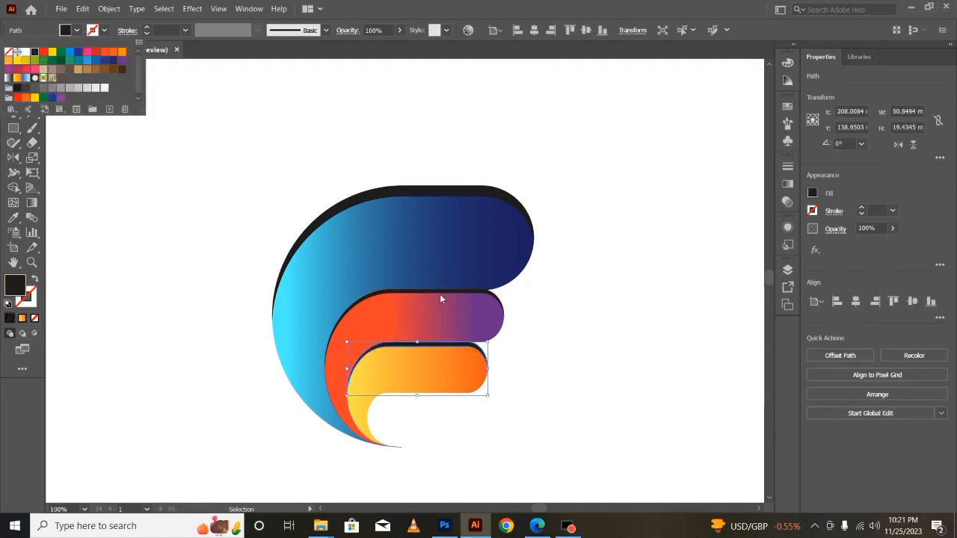
{"action": "key", "text": "Escape"}
Step: Set the opacity of the black crescents on the blue and orange bands to 55%
{"action": "left_click", "coordinate": [397, 196], "text": "shift"}
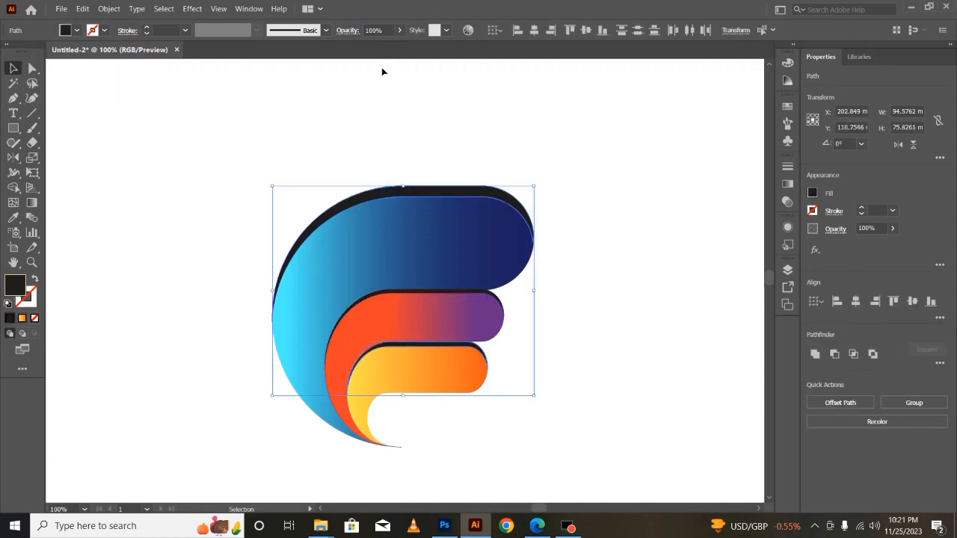
{"action": "left_click", "coordinate": [382, 31]}
{"action": "type", "text": "55"}
{"action": "key", "text": "Return"}
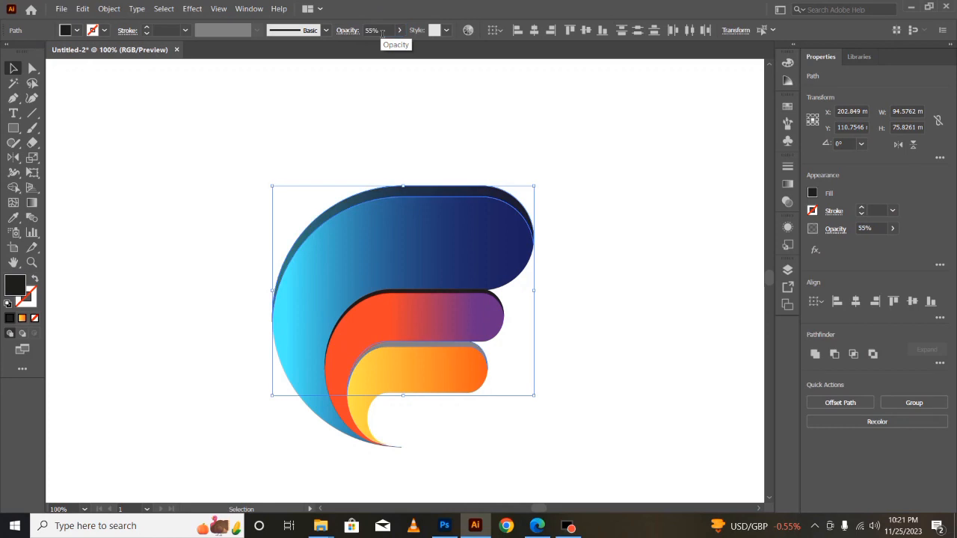
{"action": "left_click", "coordinate": [711, 336]}
Step: Lower the opacity of the orange band's black crescent to 29%
{"action": "left_click", "coordinate": [468, 349]}
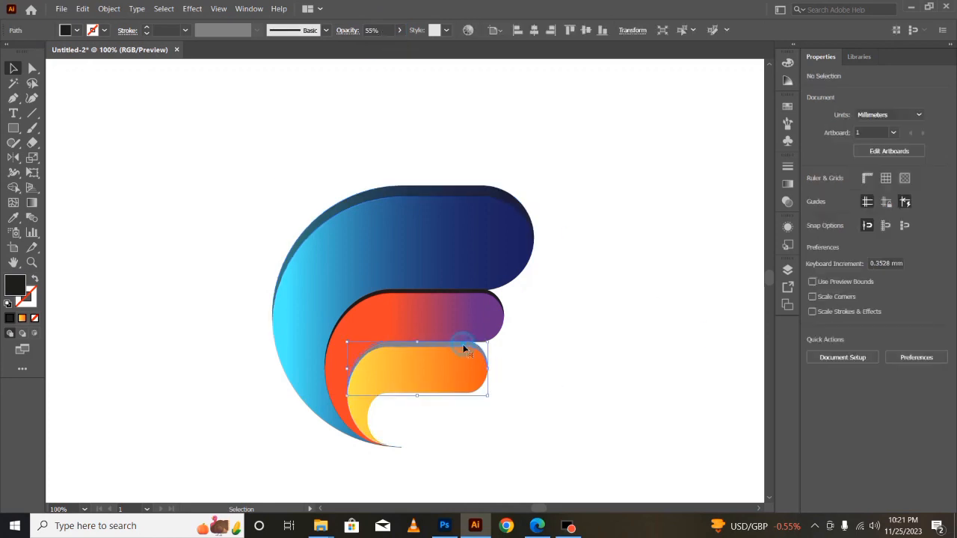
{"action": "left_click", "coordinate": [400, 30]}
{"action": "left_click_drag", "start_coordinate": [377, 46], "coordinate": [363, 46]}
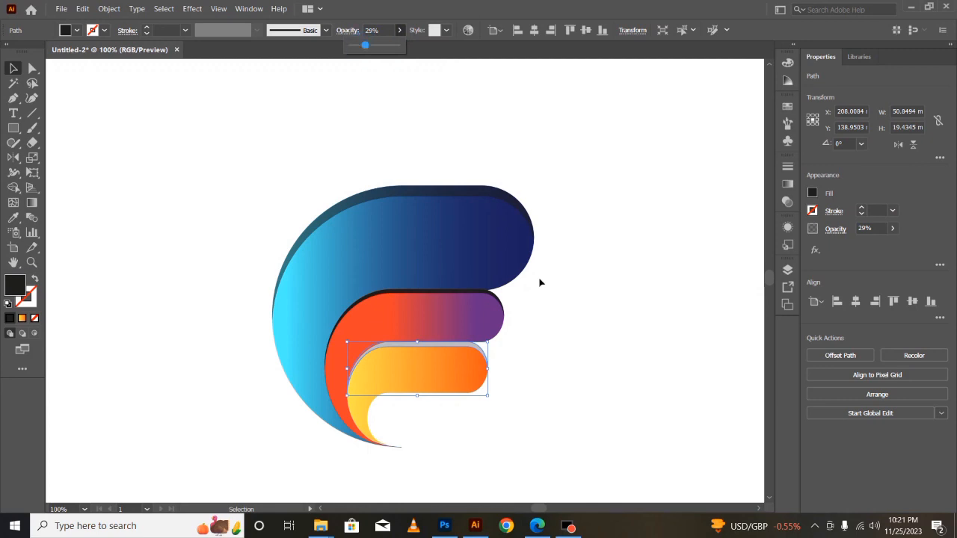
{"action": "left_click", "coordinate": [623, 252]}
Step: Reapply the yellow-to-orange gradient to the bottom band's crescent by sampling the orange band with the Eyedropper
{"action": "left_click", "coordinate": [438, 348]}
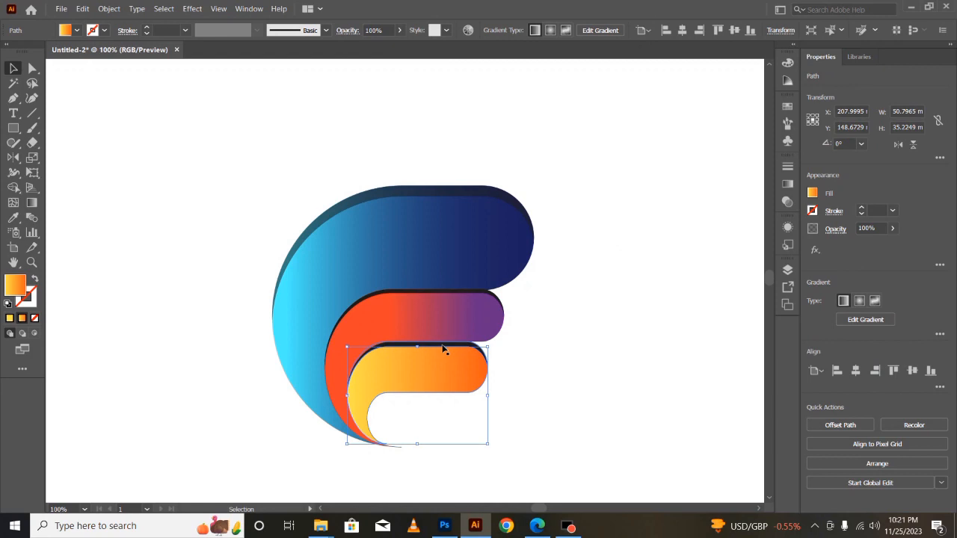
{"action": "left_click", "coordinate": [479, 349]}
{"action": "key", "text": "i"}
{"action": "left_click", "coordinate": [410, 378]}
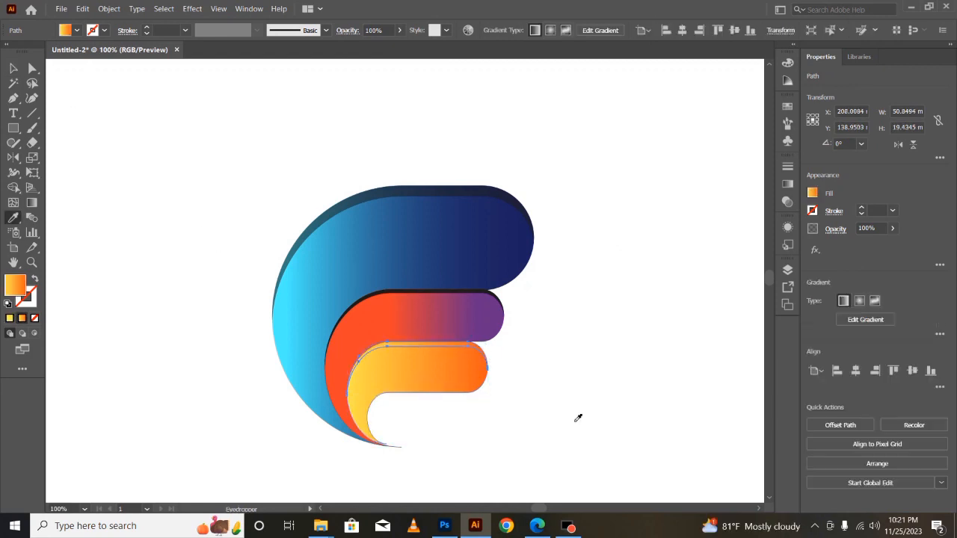
Step: Copy the orange gradient crescent, paste it in front and fill the copy with black
{"action": "left_click", "coordinate": [82, 9]}
{"action": "left_click", "coordinate": [83, 8]}
{"action": "left_click", "coordinate": [83, 8]}
{"action": "left_click", "coordinate": [106, 85]}
{"action": "left_click", "coordinate": [78, 30]}
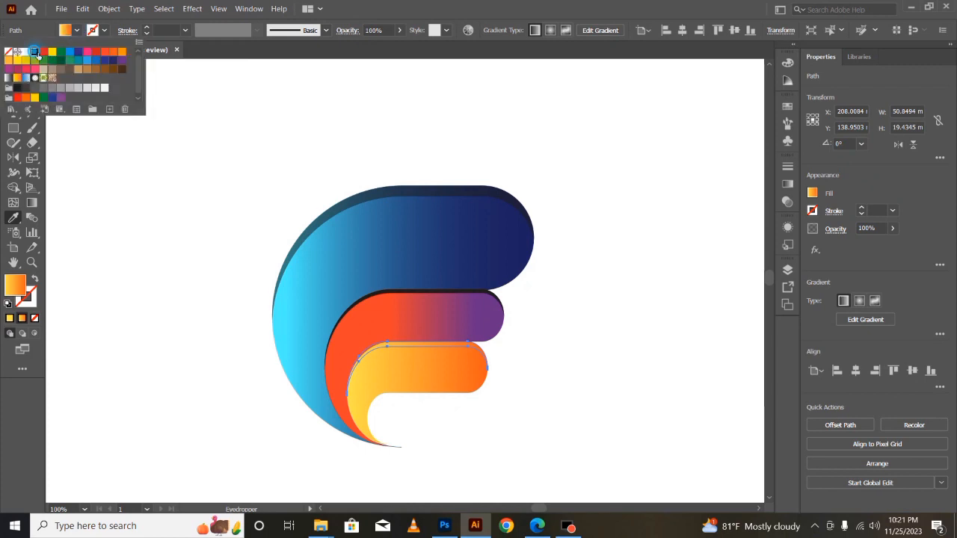
{"action": "left_click", "coordinate": [36, 47]}
Step: Set the opacity of the black crescent copy on the orange band to 55%
{"action": "left_click", "coordinate": [398, 30]}
{"action": "left_click", "coordinate": [373, 30]}
{"action": "type", "text": "55"}
{"action": "key", "text": "Return"}
{"action": "left_click", "coordinate": [180, 286]}
{"action": "key", "text": "ctrl+z"}
{"action": "key", "text": "v"}
{"action": "left_click", "coordinate": [86, 259]}
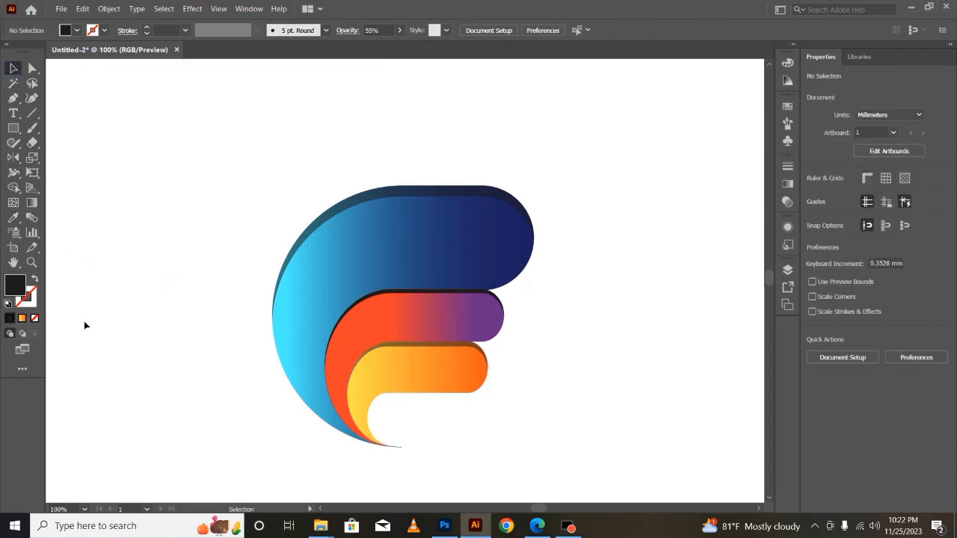
Step: Select all the logo pieces and move them together about 16 mm up on the artboard
{"action": "left_click_drag", "start_coordinate": [202, 167], "coordinate": [530, 474]}
{"action": "left_click_drag", "start_coordinate": [448, 367], "coordinate": [445, 326]}
{"action": "key", "text": "ctrl+minus"}
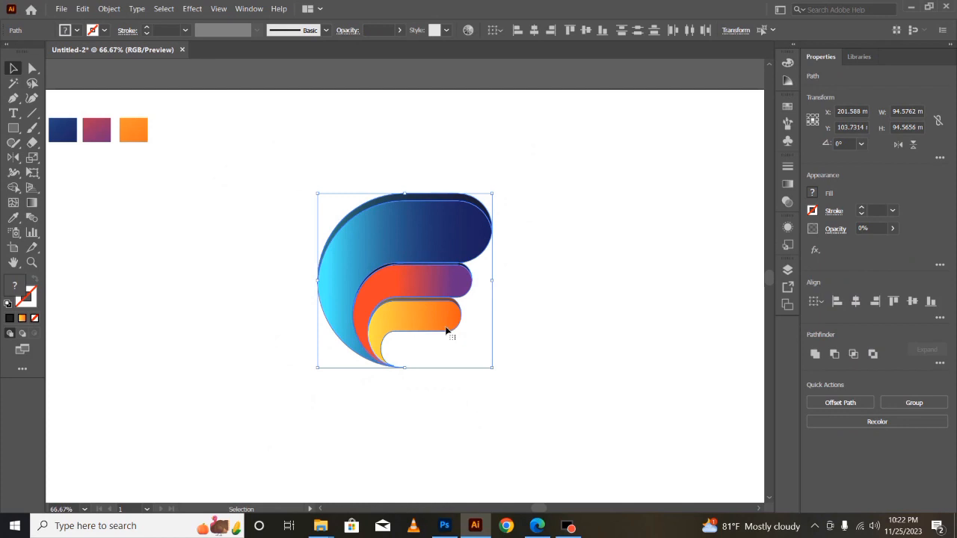
{"action": "left_click", "coordinate": [197, 364]}
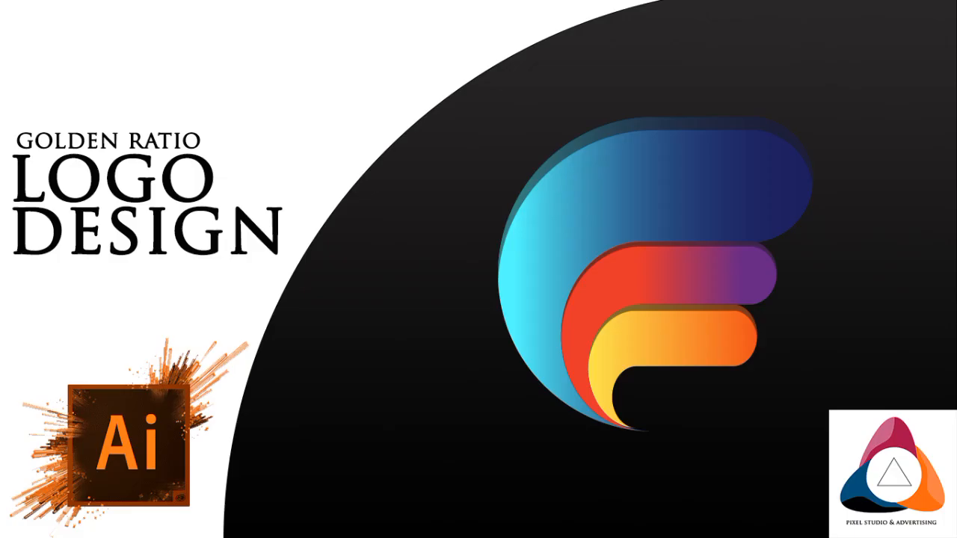